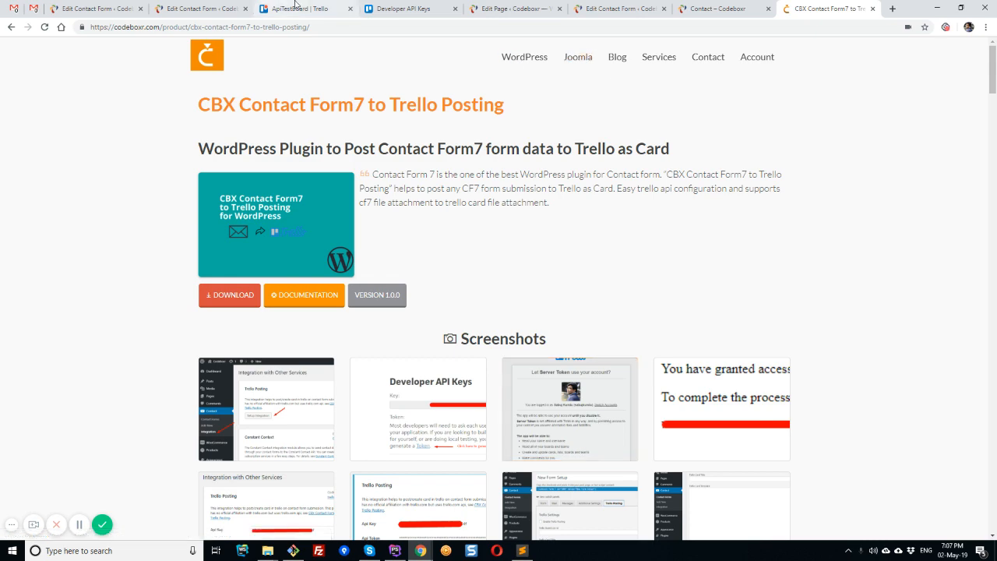
Step: Look over the Trello board, the form's Trello Posting settings, the contact forms list, the Contact page editor and the live contact form
{"action": "left_click", "coordinate": [296, 9]}
{"action": "left_click", "coordinate": [198, 9]}
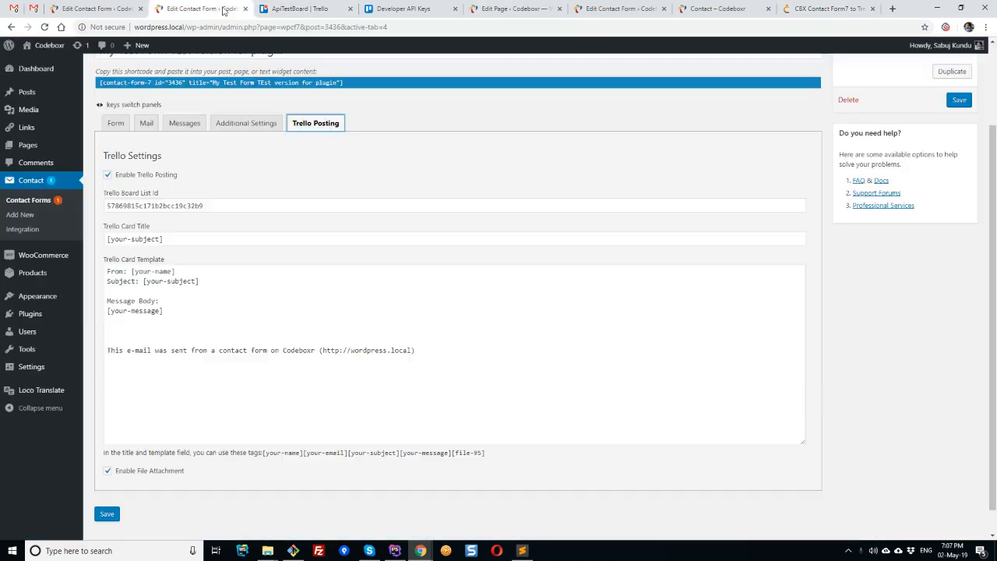
{"action": "scroll", "coordinate": [143, 87], "scroll_direction": "up", "scroll_amount": 2}
{"action": "left_click", "coordinate": [116, 8]}
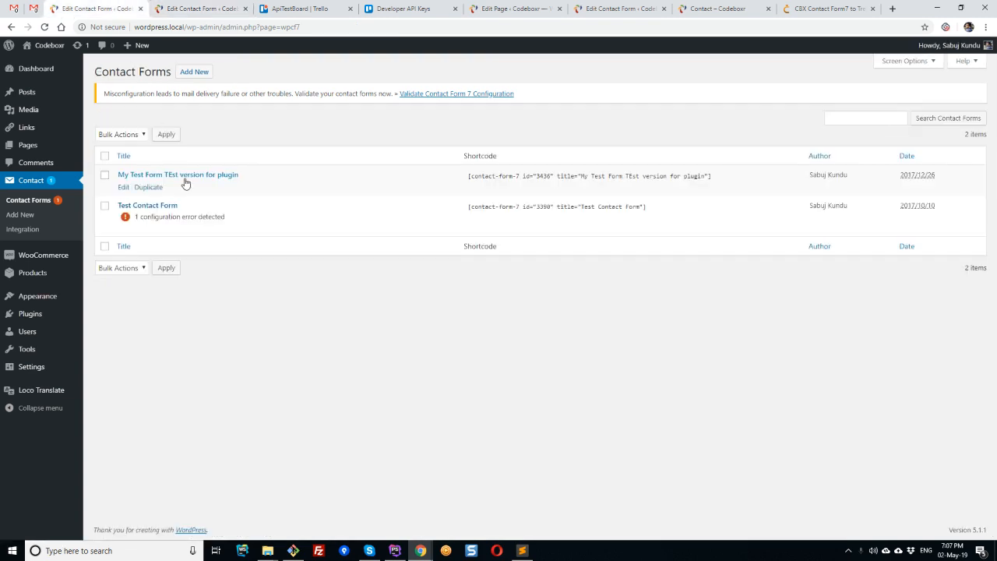
{"action": "left_click", "coordinate": [510, 8]}
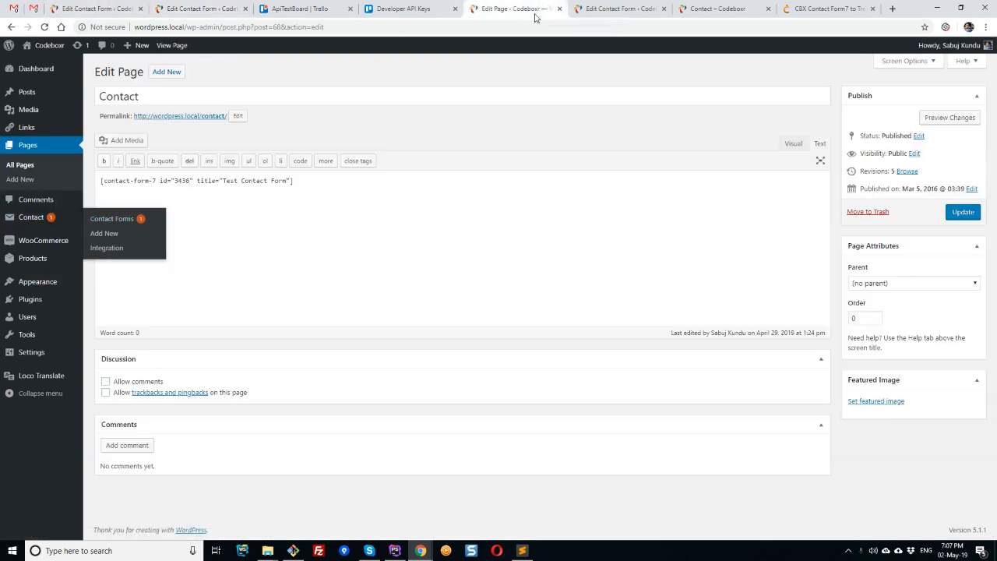
{"action": "left_click", "coordinate": [603, 8]}
{"action": "left_click", "coordinate": [717, 8]}
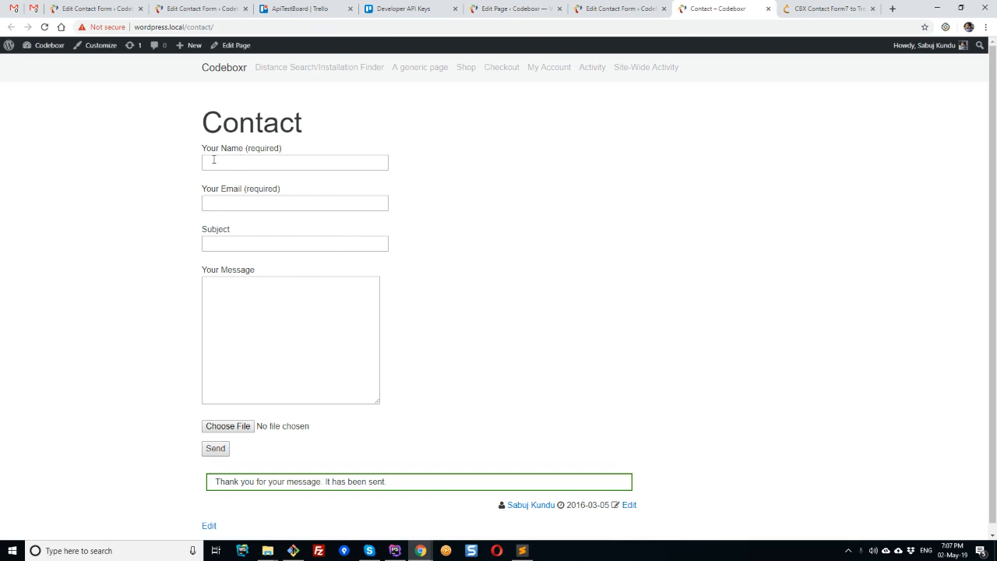
{"action": "left_click", "coordinate": [304, 9]}
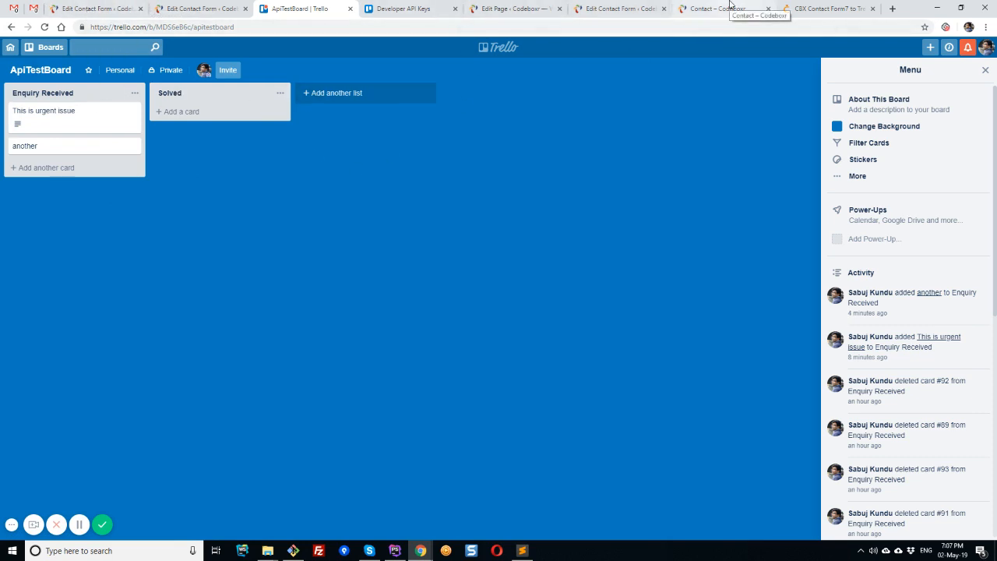
Step: Fill the live contact form with the saved name and e-mail, and set the subject to "This is a new issue"
{"action": "left_click_drag", "start_coordinate": [736, 5], "coordinate": [528, 4]}
{"action": "left_click", "coordinate": [258, 162]}
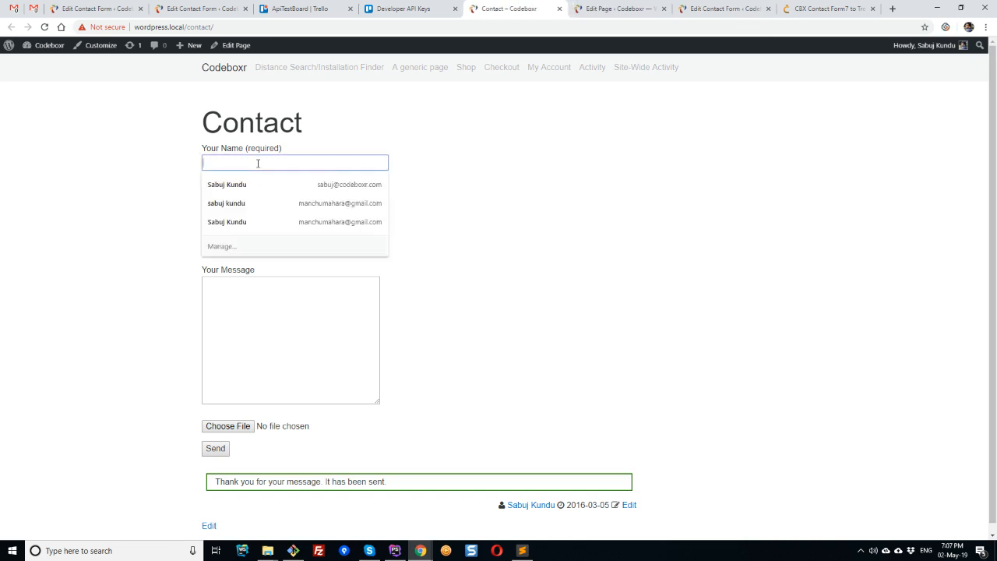
{"action": "left_click", "coordinate": [250, 182]}
{"action": "left_click", "coordinate": [254, 242]}
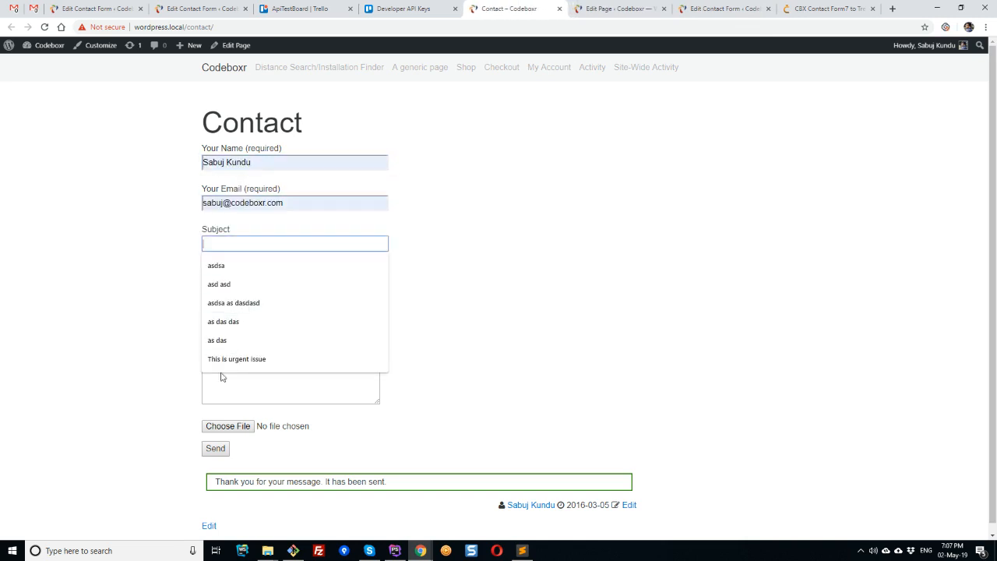
{"action": "left_click", "coordinate": [311, 359]}
{"action": "left_click_drag", "start_coordinate": [285, 244], "coordinate": [150, 247]}
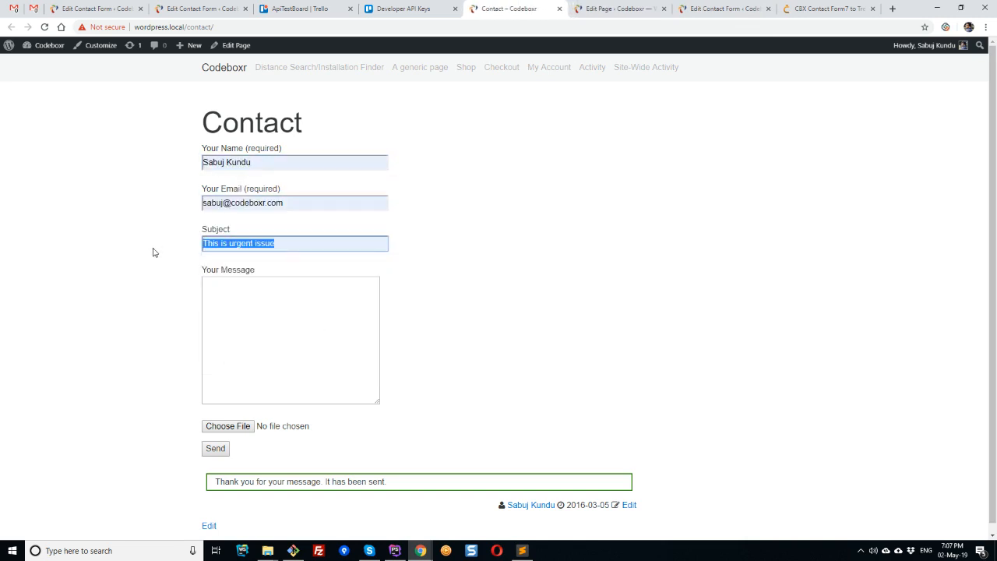
{"action": "type", "text": "This is a new"}
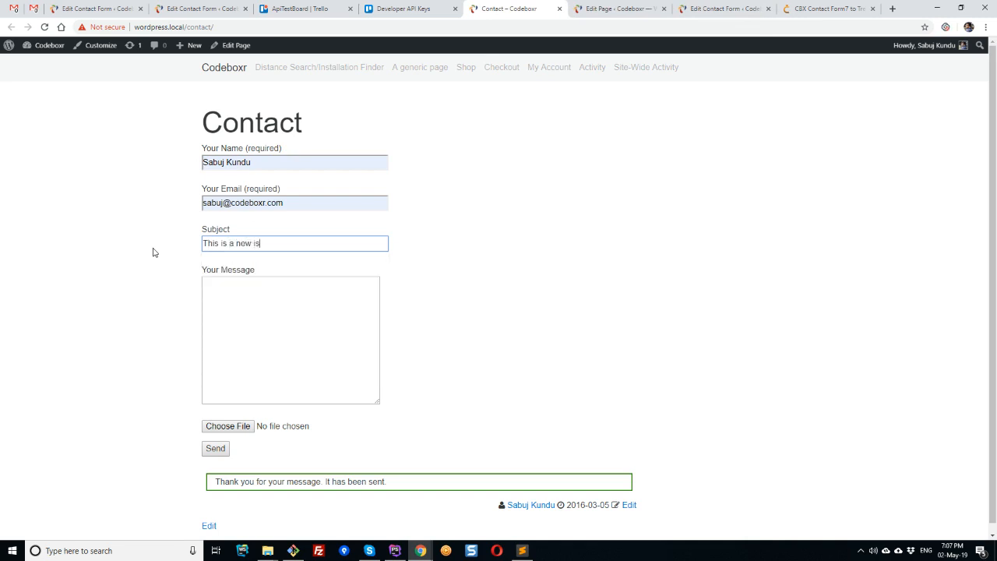
Step: Enter "this is message" as the message and submit the contact form
{"action": "left_click", "coordinate": [266, 363]}
{"action": "type", "text": "this is message"}
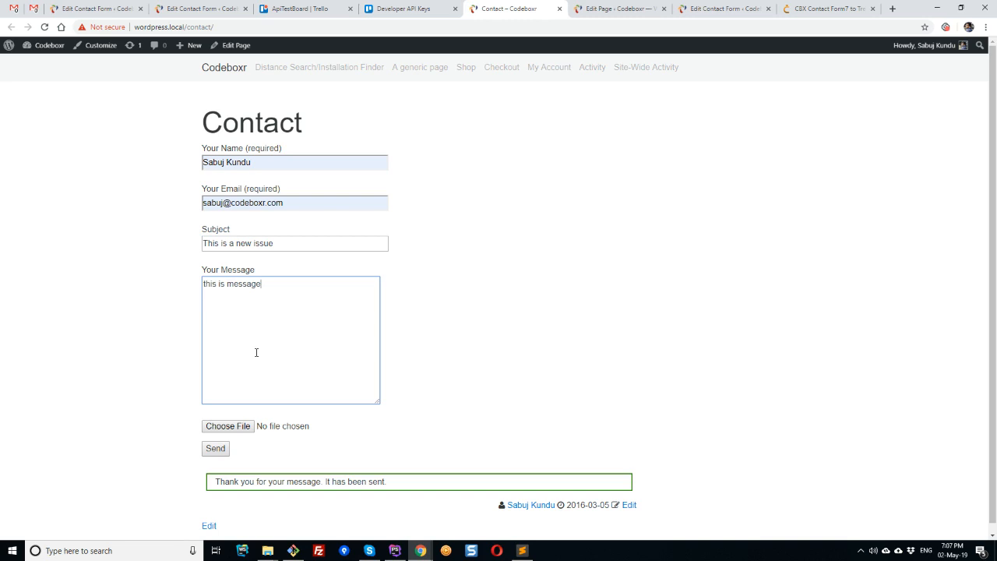
{"action": "left_click", "coordinate": [216, 449]}
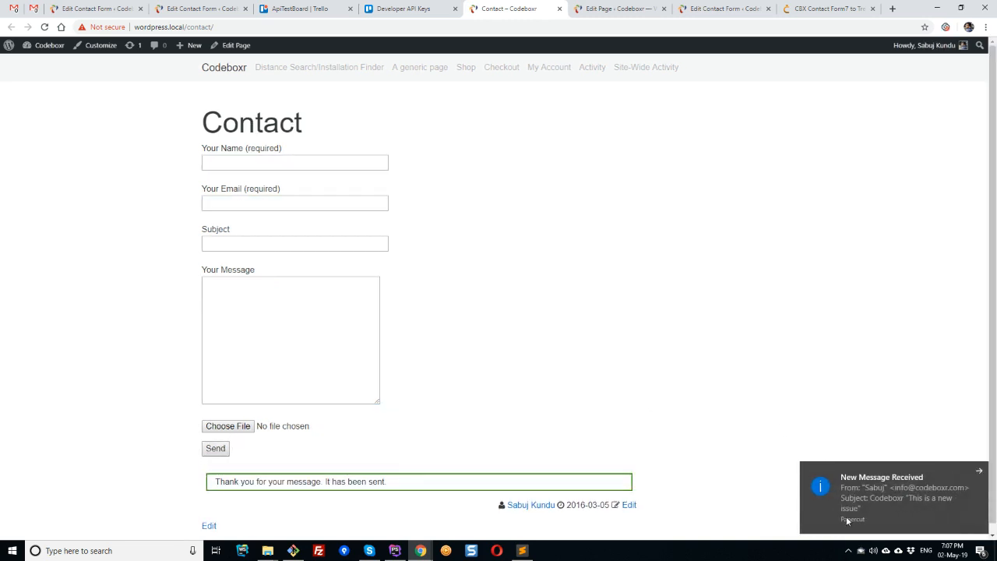
Step: Switch to Papercut, view the newest e-mail "This is a new issue", and minimize the mail window
{"action": "left_click", "coordinate": [862, 551]}
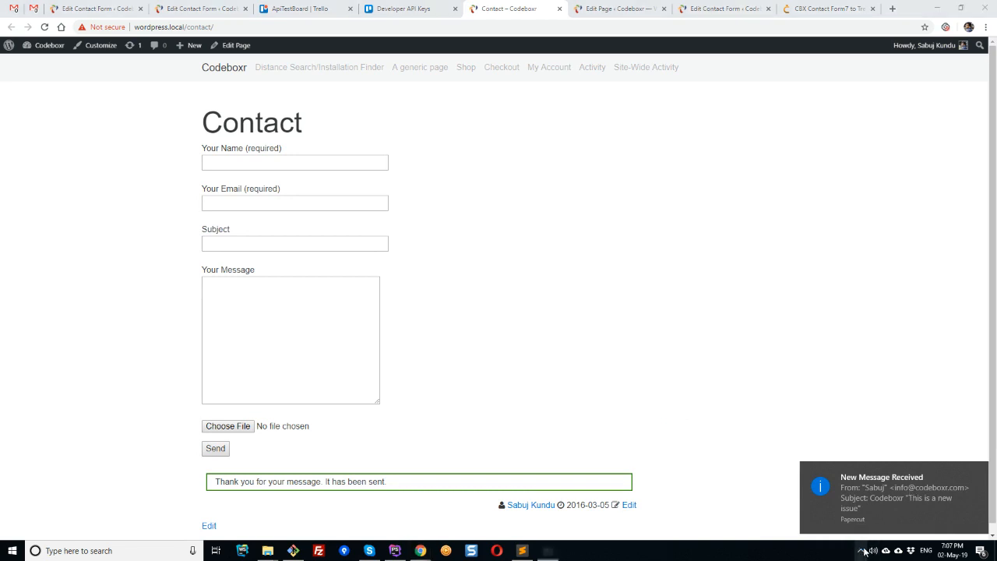
{"action": "left_click", "coordinate": [68, 28]}
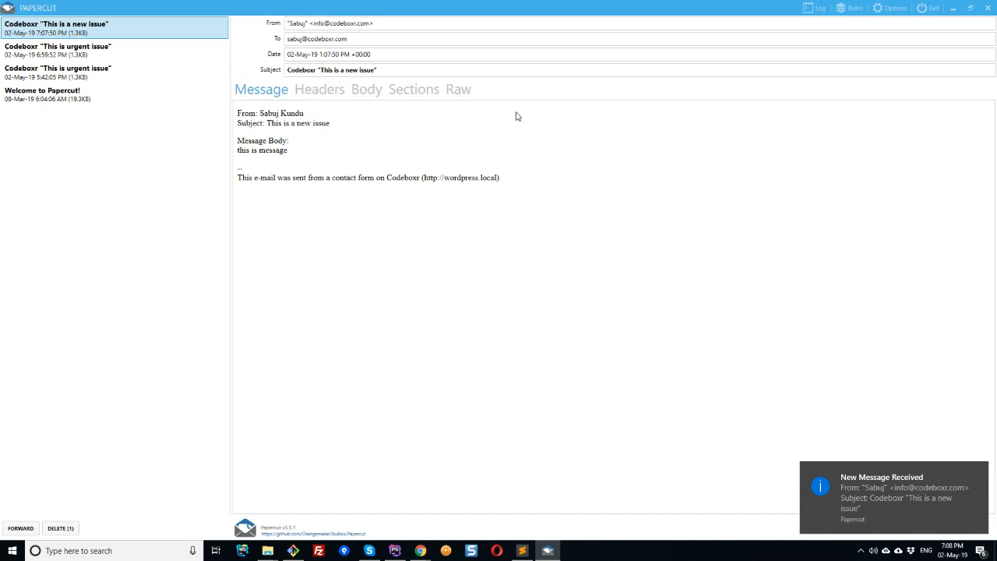
{"action": "left_click", "coordinate": [952, 7]}
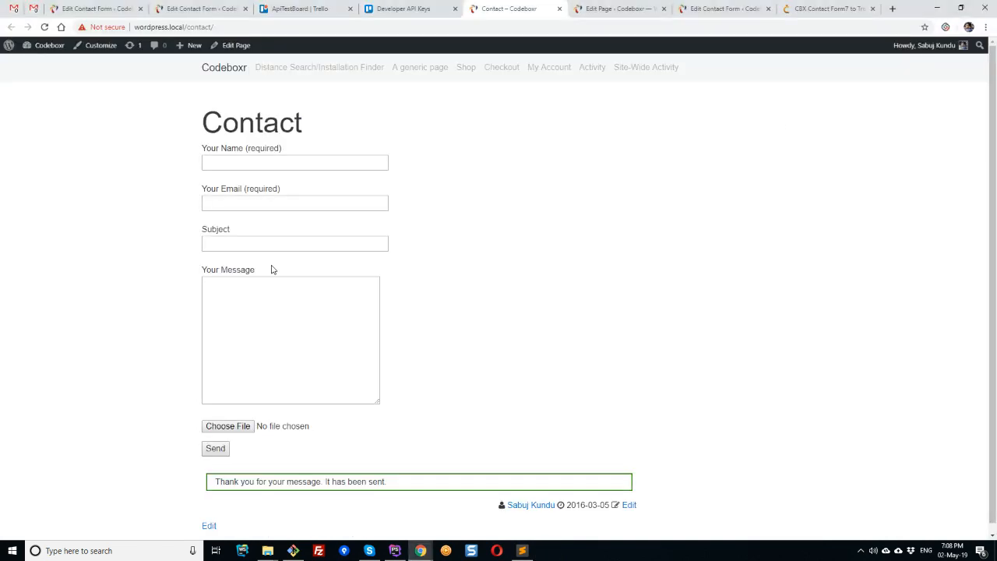
Step: Open the "This is a new issue" card on the ApiTestBoard in Trello, check its description, and return to the contact page
{"action": "left_click", "coordinate": [404, 8]}
{"action": "left_click", "coordinate": [304, 8]}
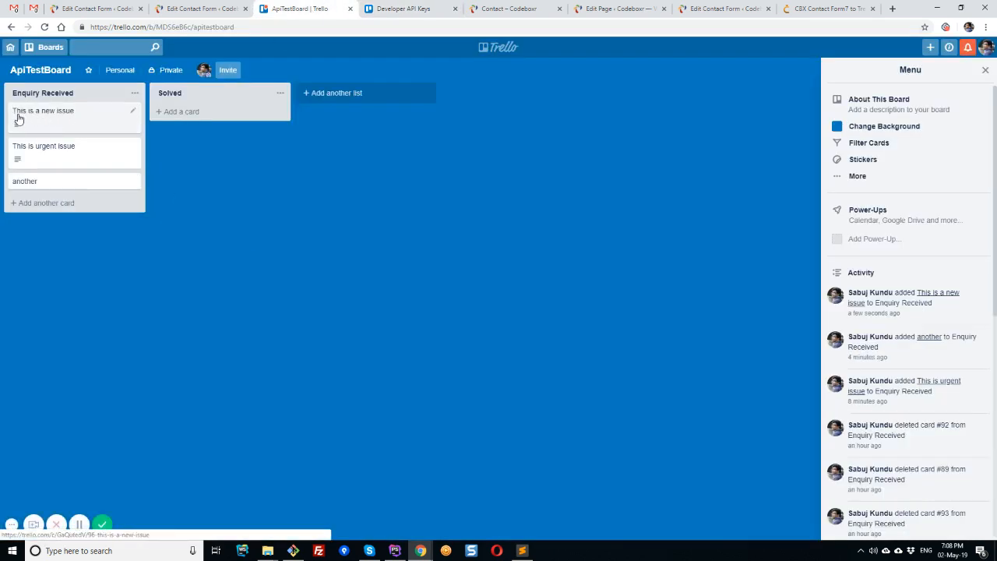
{"action": "left_click", "coordinate": [72, 116]}
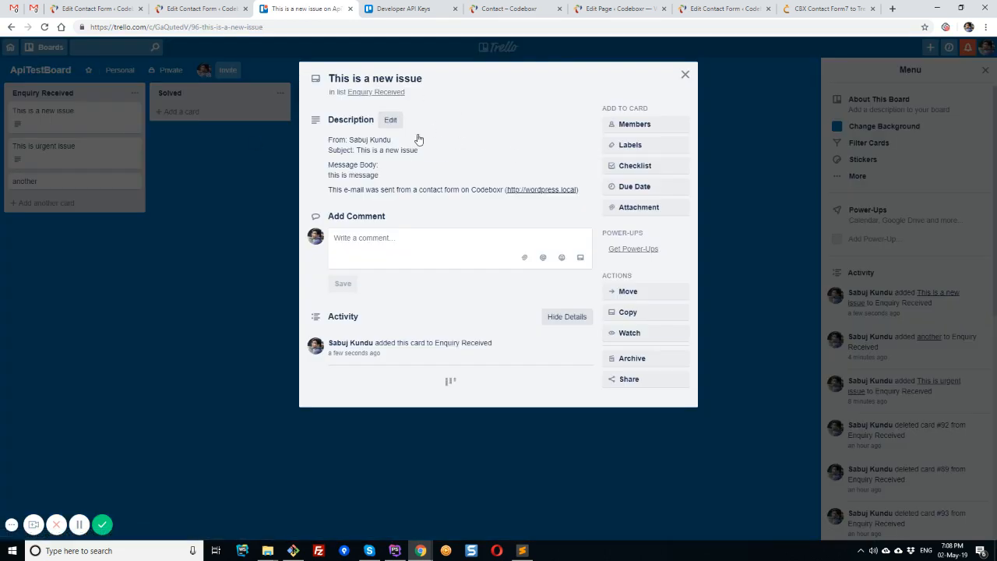
{"action": "left_click", "coordinate": [513, 8]}
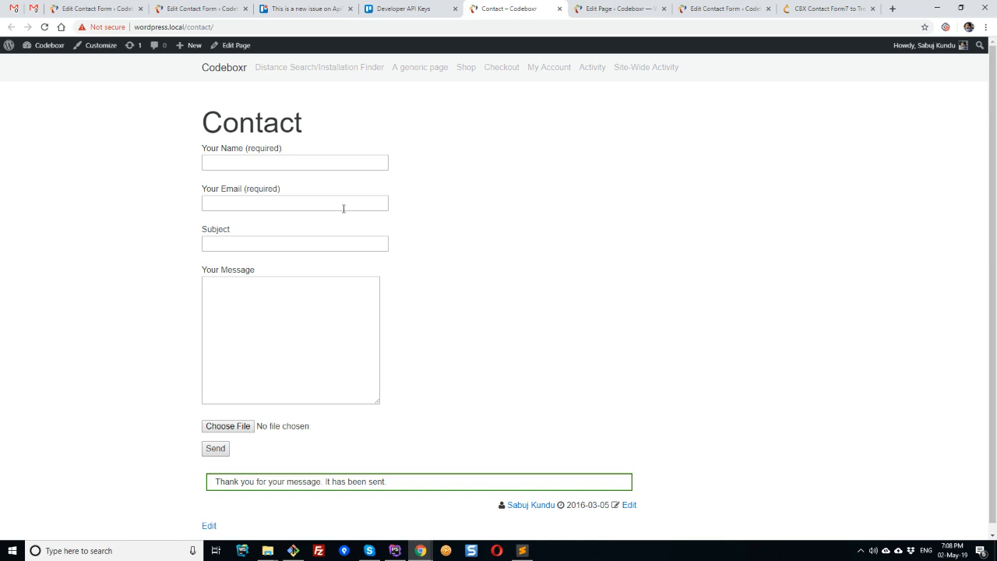
Step: Open the WordPress list of installed plugins in a new browser tab to find CBX Contact Form7 to Trello Posting
{"action": "left_click", "coordinate": [74, 9]}
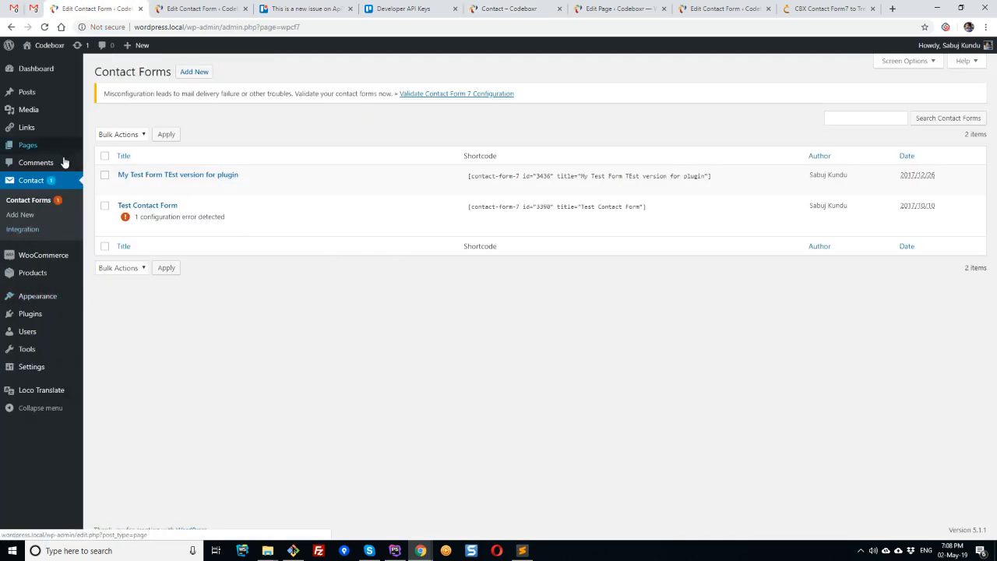
{"action": "mouse_move", "coordinate": [58, 314]}
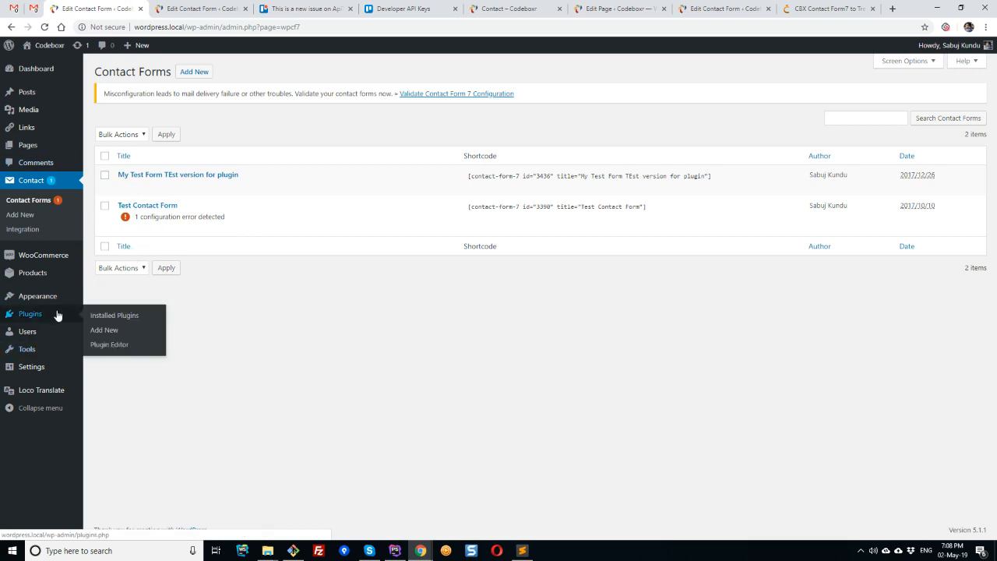
{"action": "left_click", "coordinate": [118, 318]}
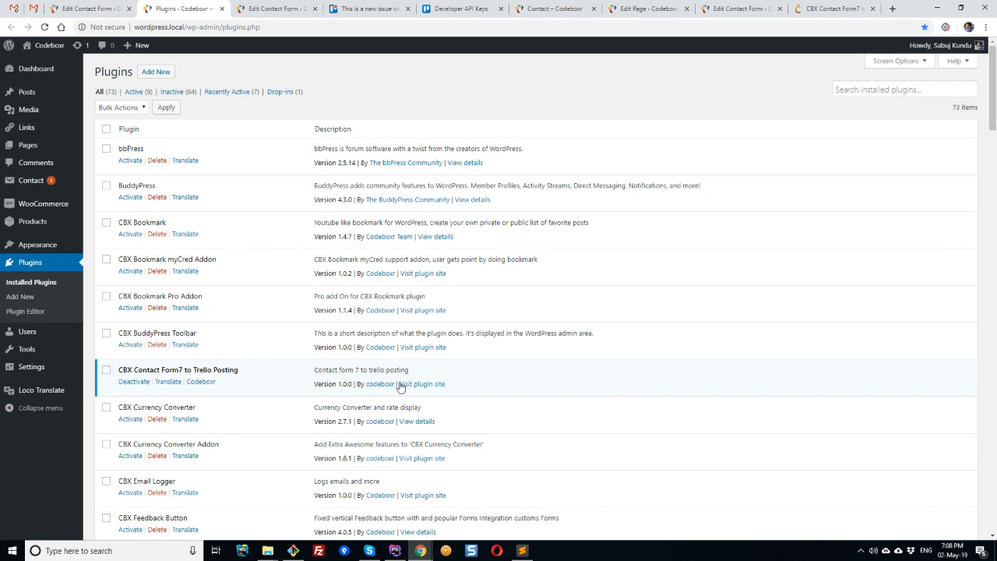
Step: View the download section of the CBX Contact Form7 to Trello Posting product page, then return to the installed plugins list
{"action": "left_click", "coordinate": [190, 387]}
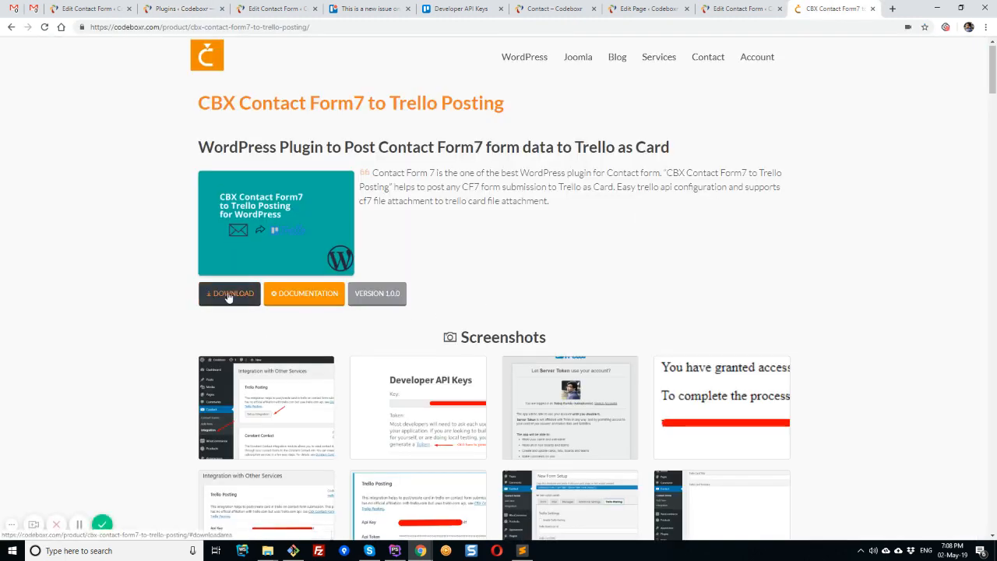
{"action": "left_click", "coordinate": [228, 295]}
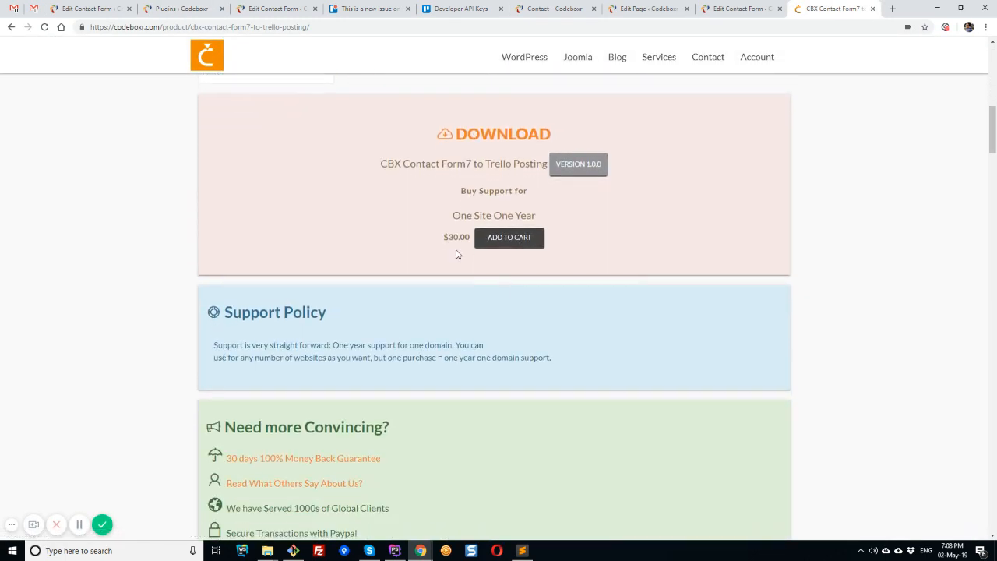
{"action": "left_click", "coordinate": [183, 9]}
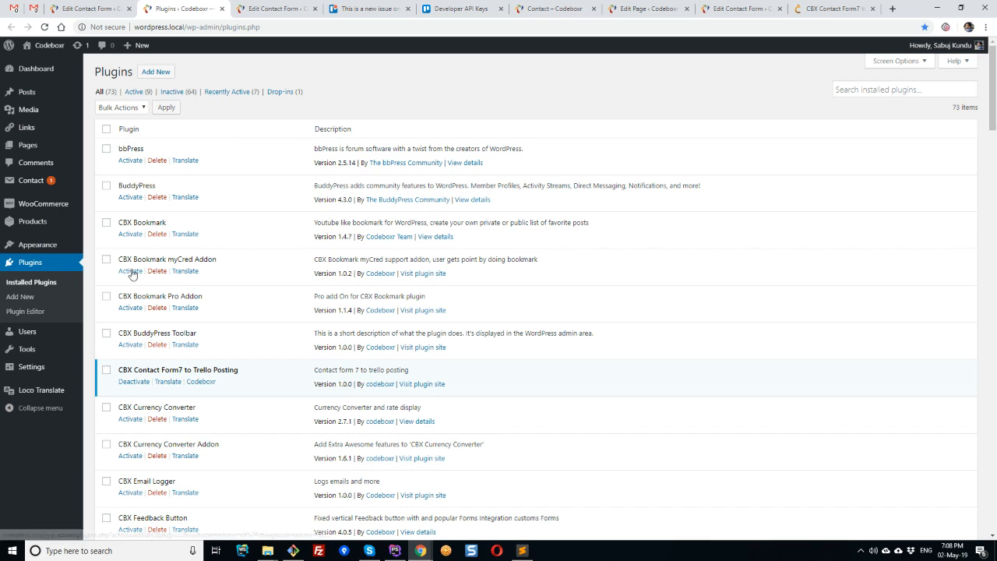
Step: Remove the stored Trello Posting keys in the Contact Form 7 integrations and reload the integration overview
{"action": "mouse_move", "coordinate": [43, 185]}
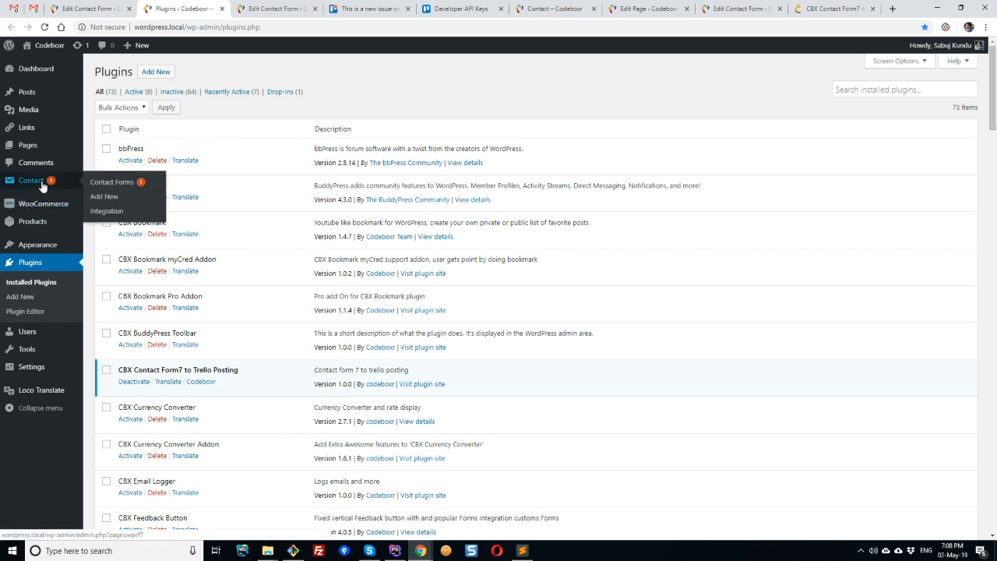
{"action": "left_click", "coordinate": [107, 212]}
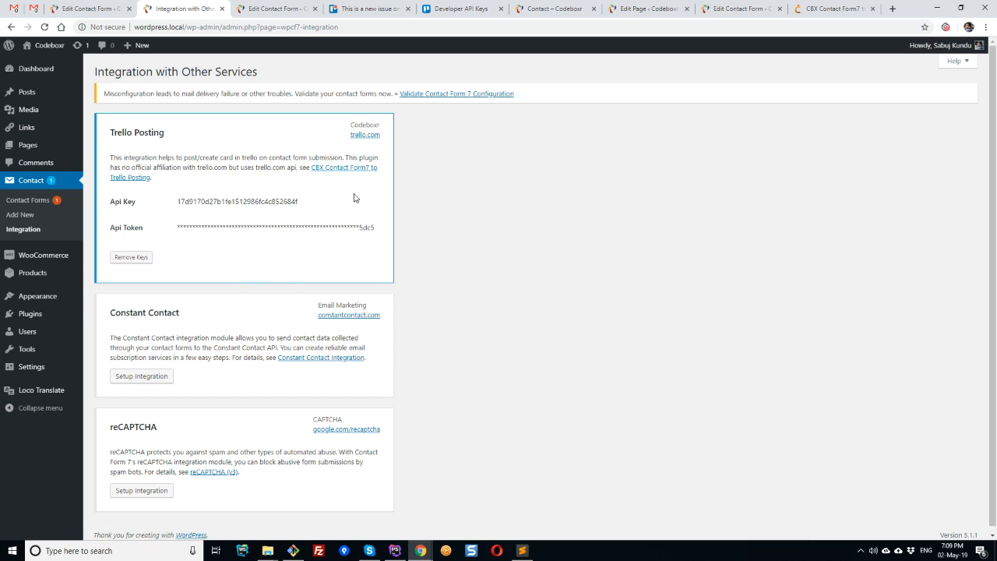
{"action": "left_click", "coordinate": [137, 257]}
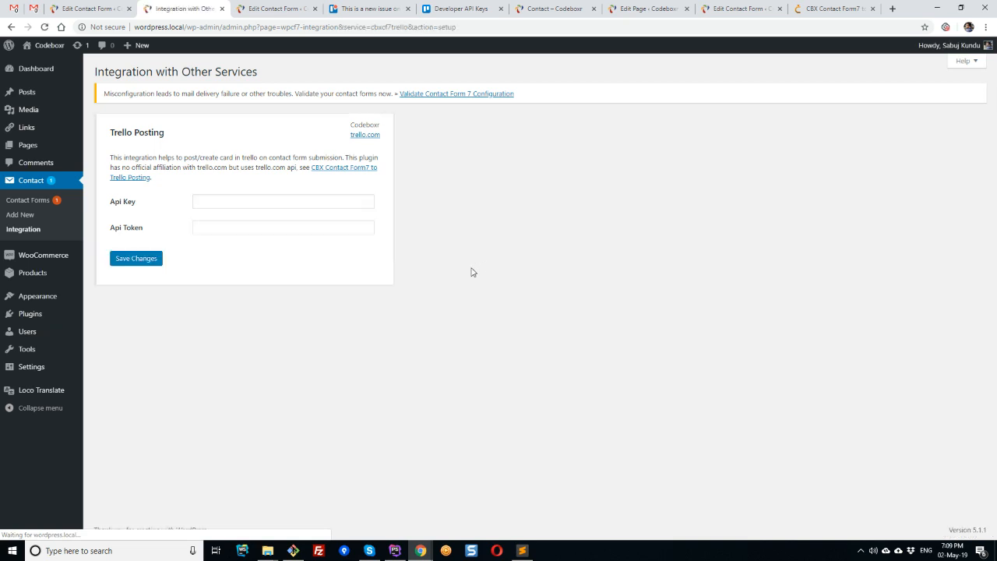
{"action": "left_click", "coordinate": [26, 226]}
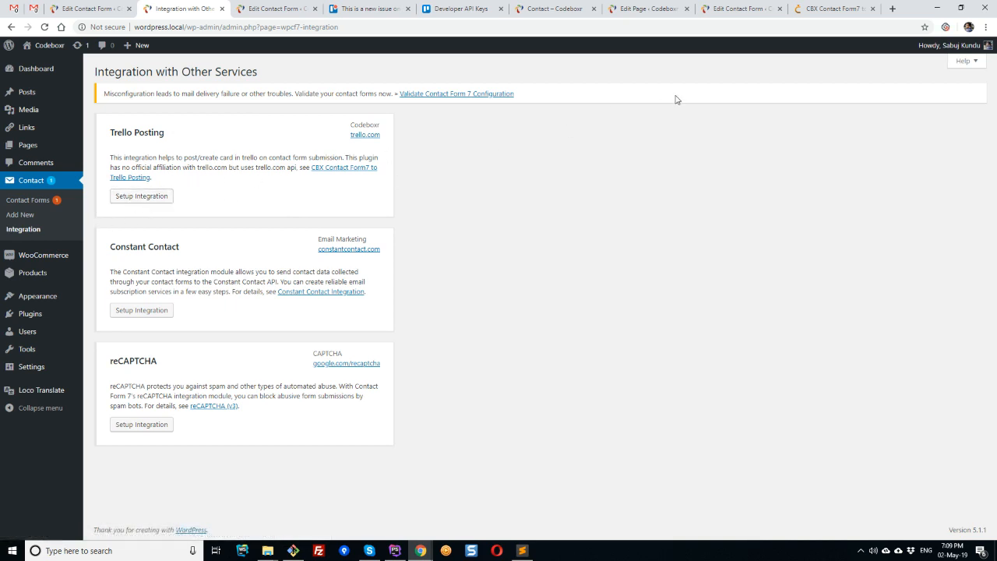
Step: Review the form's Trello Posting settings, the live contact page and the Trello board, closing the open card
{"action": "left_click", "coordinate": [736, 6]}
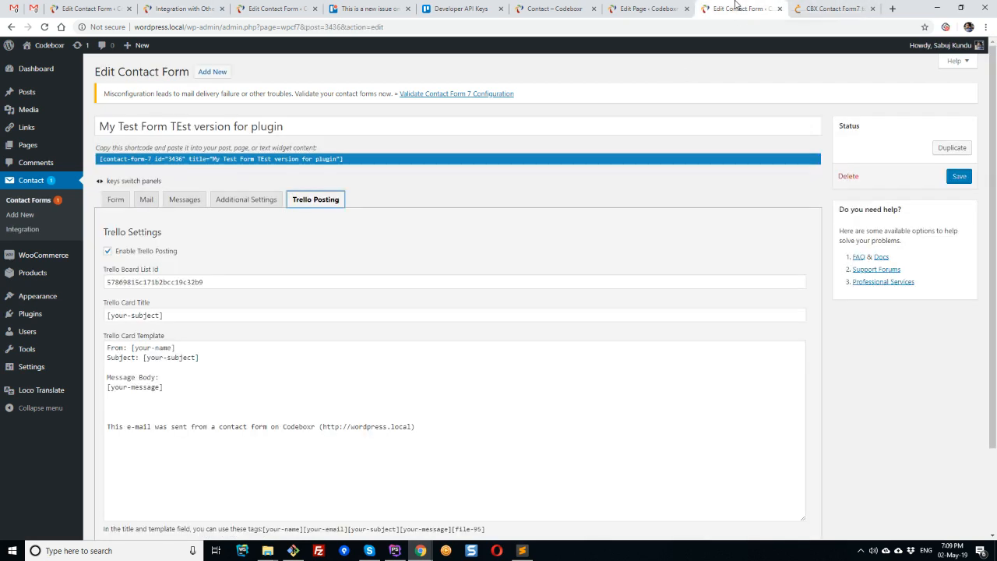
{"action": "left_click", "coordinate": [543, 6]}
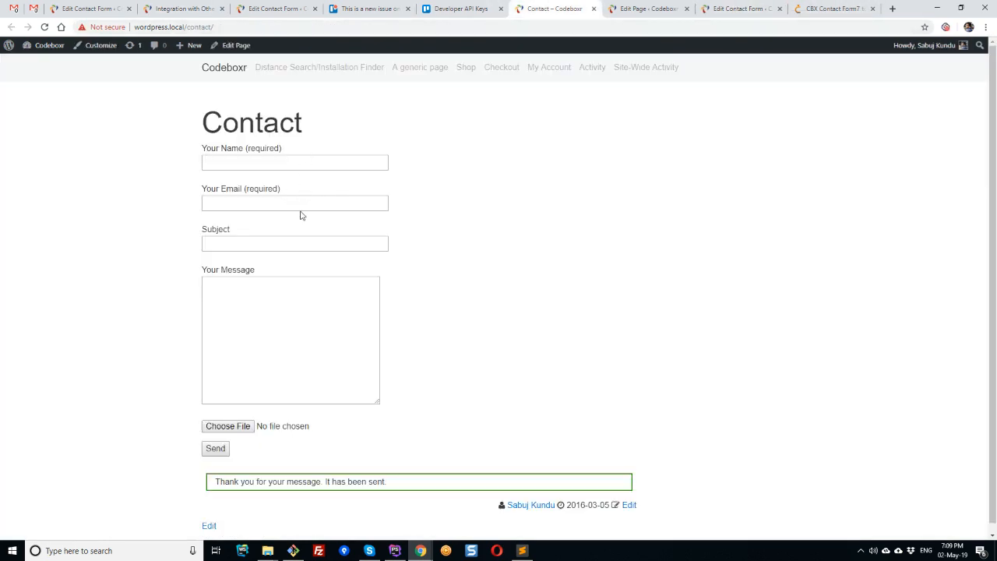
{"action": "left_click", "coordinate": [367, 9]}
{"action": "left_click", "coordinate": [220, 166]}
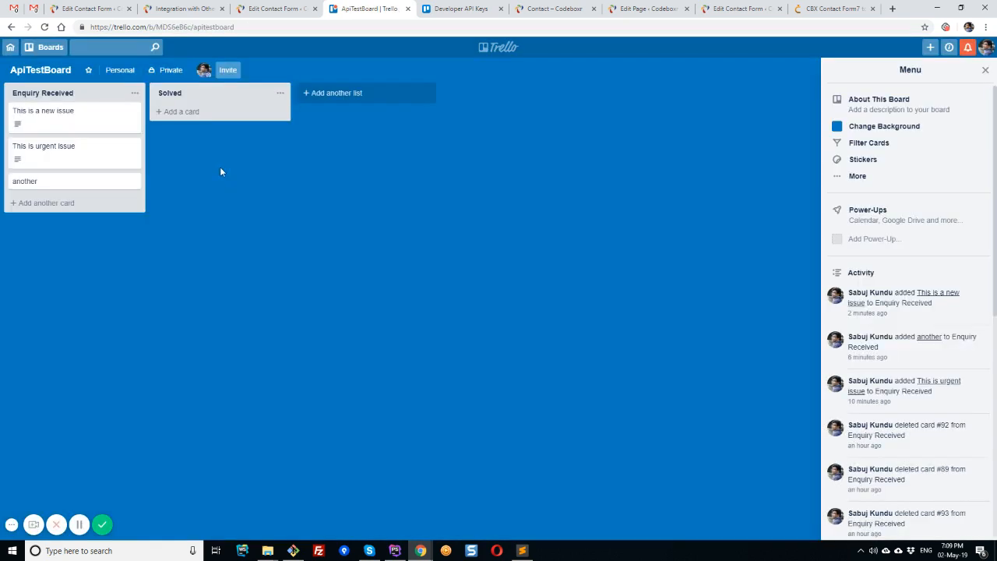
Step: Open the Trello Posting integration setup and bring up Trello's Developer API Keys page from its trello.com link
{"action": "left_click", "coordinate": [175, 8]}
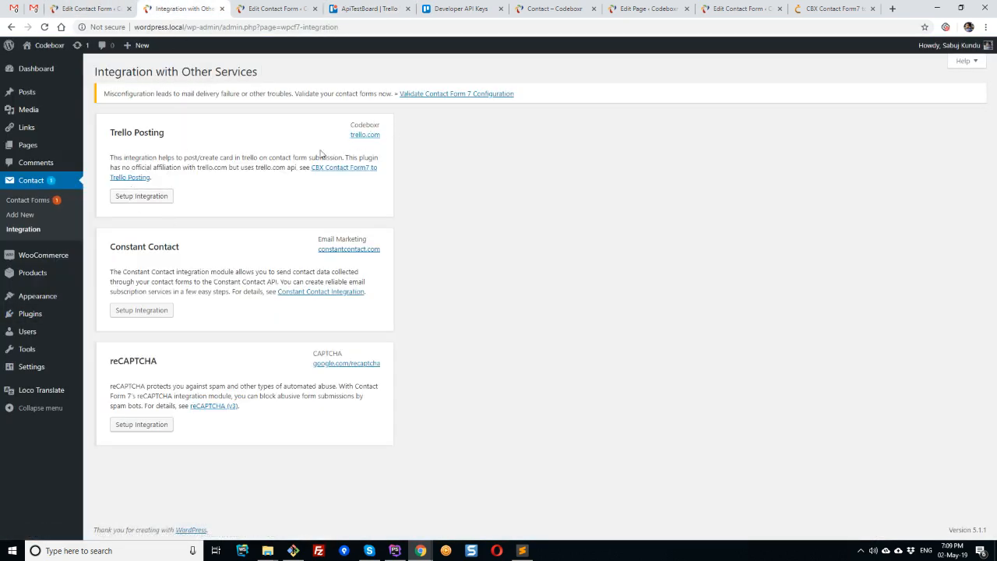
{"action": "left_click", "coordinate": [365, 134]}
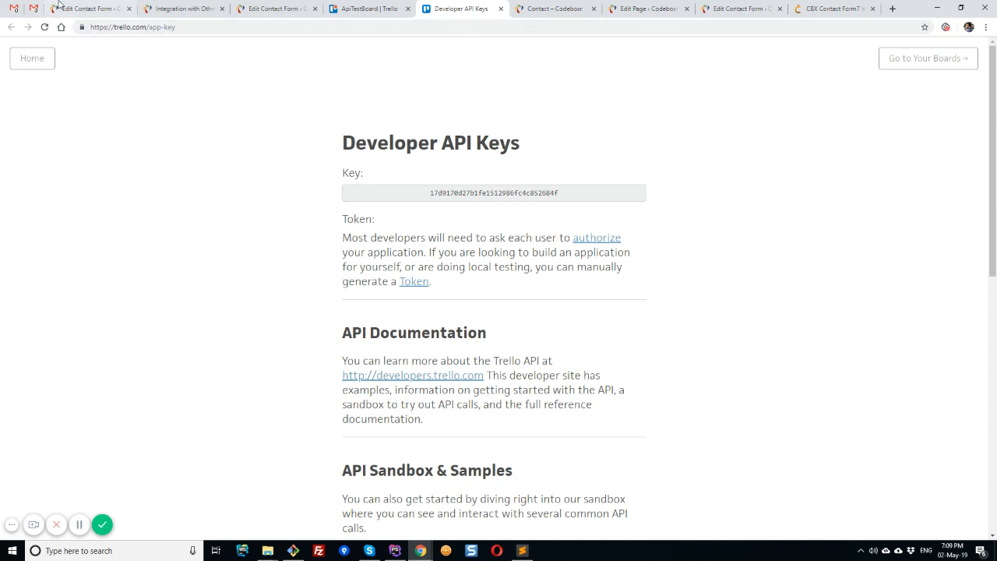
{"action": "left_click", "coordinate": [82, 9]}
{"action": "left_click", "coordinate": [163, 8]}
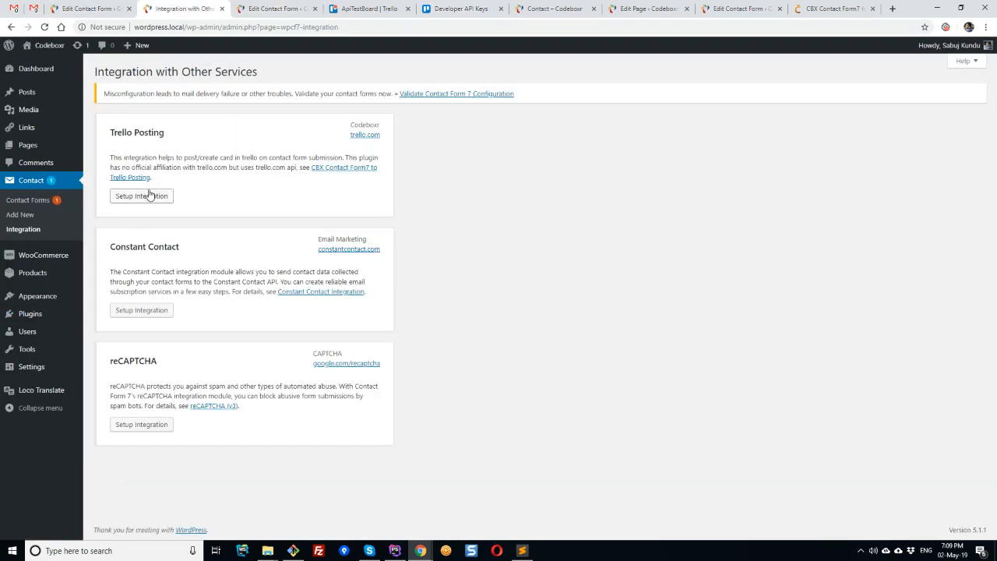
{"action": "left_click", "coordinate": [144, 195]}
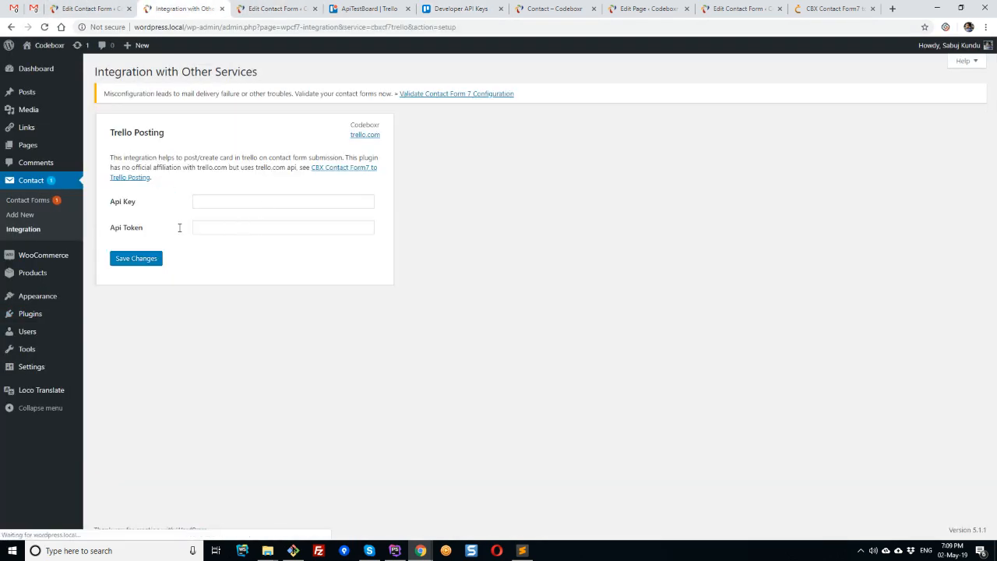
{"action": "left_click", "coordinate": [365, 136]}
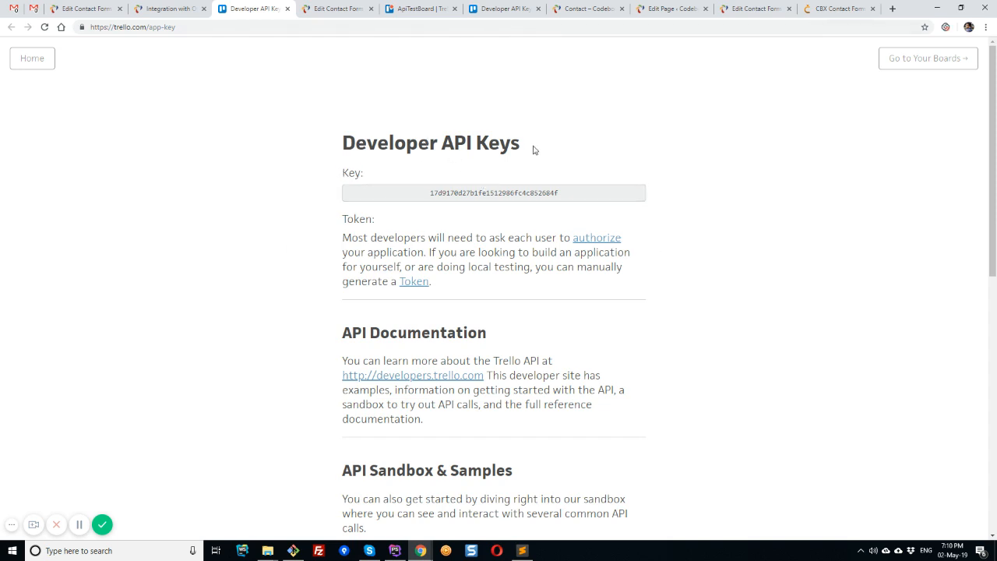
Step: Copy the Trello developer API key and paste it into the Api Key field of the Trello Posting integration
{"action": "double_click", "coordinate": [493, 193]}
{"action": "key", "text": "ctrl+c"}
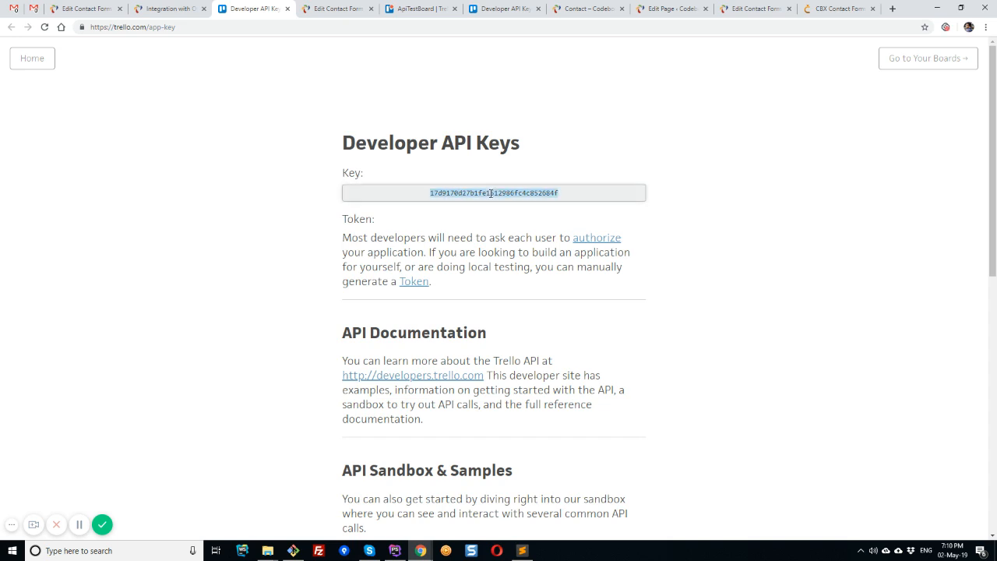
{"action": "right_click", "coordinate": [493, 193]}
{"action": "left_click", "coordinate": [171, 10]}
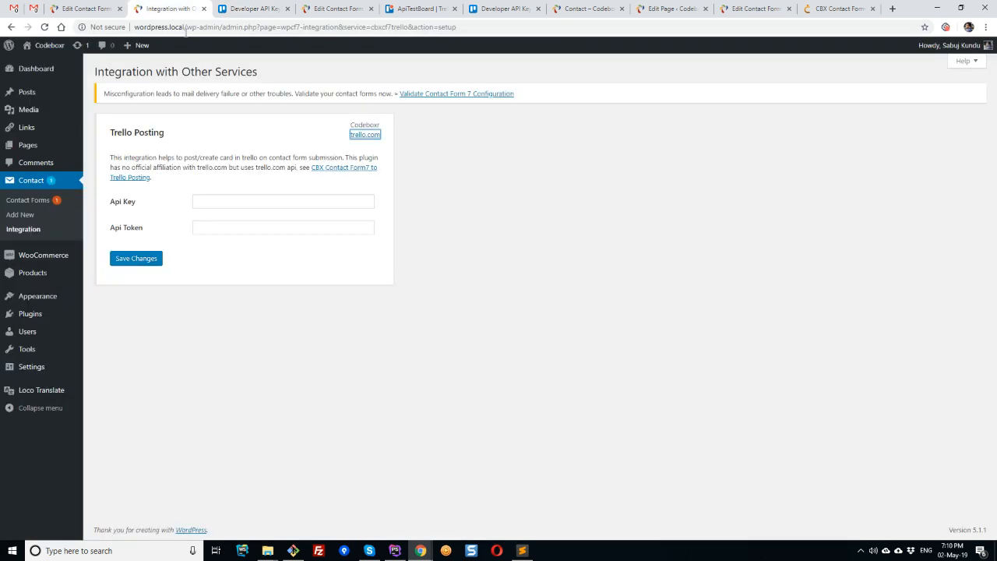
{"action": "left_click", "coordinate": [238, 202]}
{"action": "key", "text": "ctrl+v"}
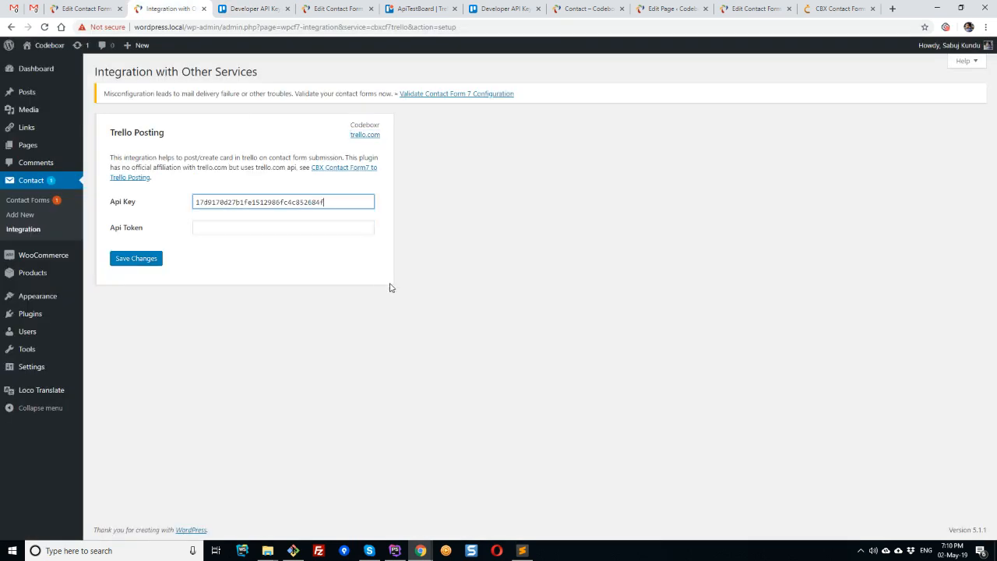
{"action": "left_click", "coordinate": [467, 241]}
Step: Generate a Trello token from the Developer API Keys page, allow Server Token account access, and copy the issued token
{"action": "left_click", "coordinate": [255, 8]}
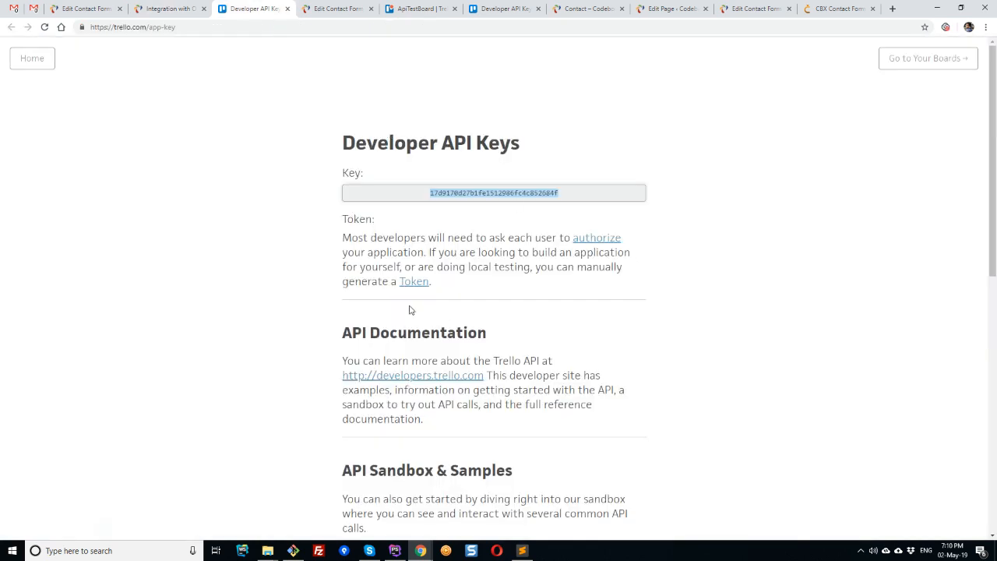
{"action": "left_click", "coordinate": [170, 8]}
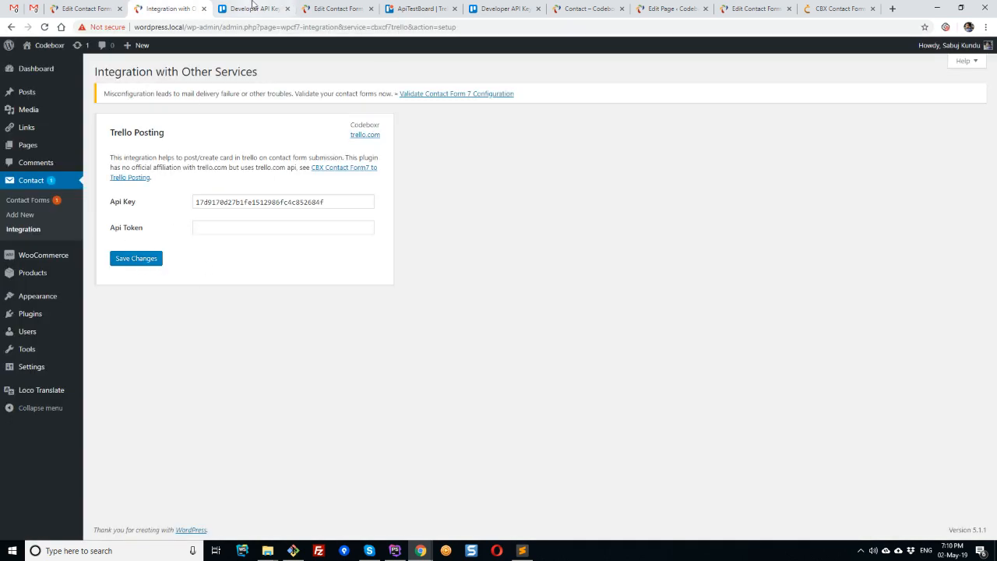
{"action": "left_click", "coordinate": [252, 6]}
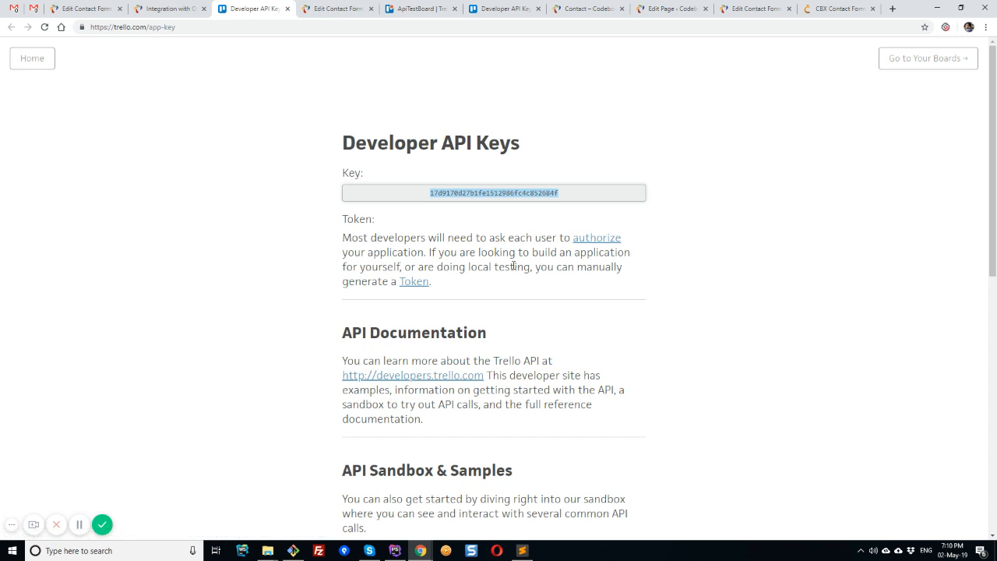
{"action": "left_click", "coordinate": [410, 282]}
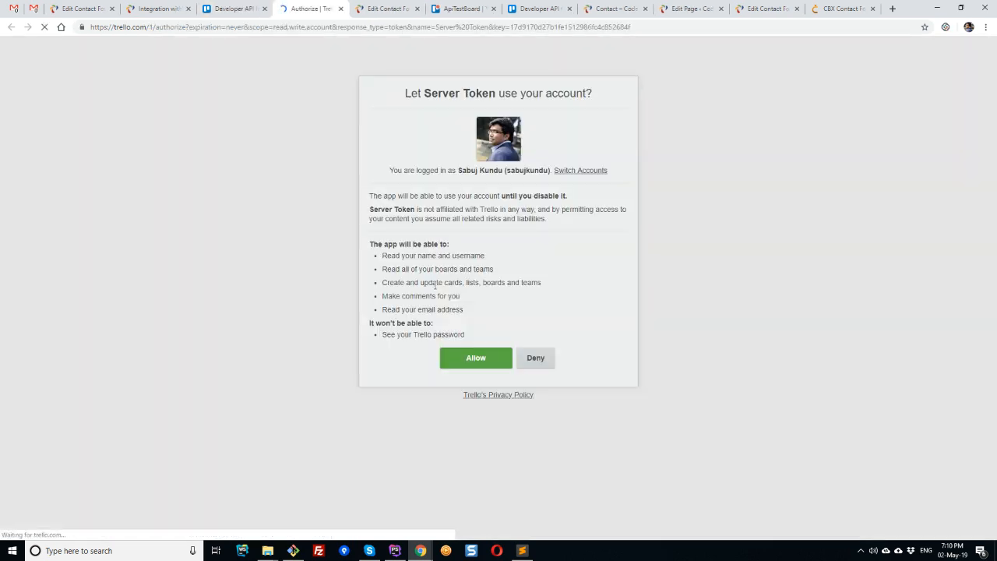
{"action": "left_click", "coordinate": [476, 360]}
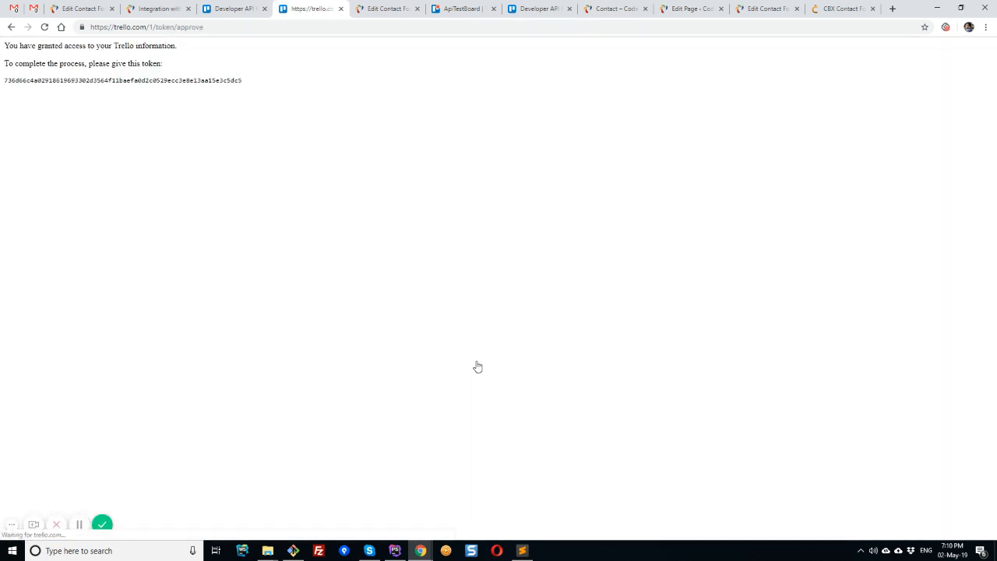
{"action": "double_click", "coordinate": [195, 88]}
{"action": "right_click", "coordinate": [195, 86]}
{"action": "left_click", "coordinate": [200, 90]}
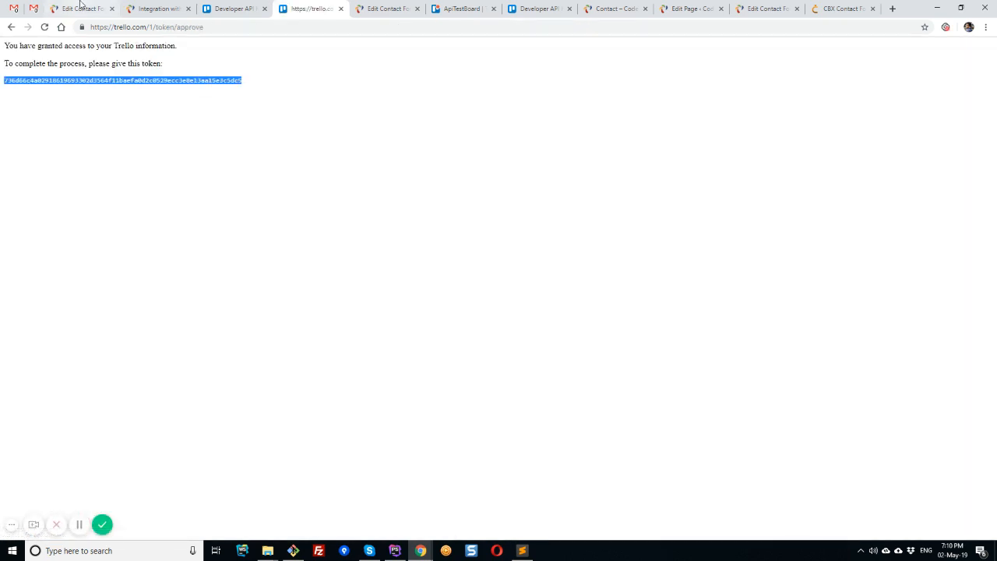
Step: Paste the copied token into the Api Token field of the Trello Posting integration and save the changes
{"action": "left_click", "coordinate": [80, 8]}
{"action": "left_click", "coordinate": [155, 9]}
{"action": "left_click", "coordinate": [225, 229]}
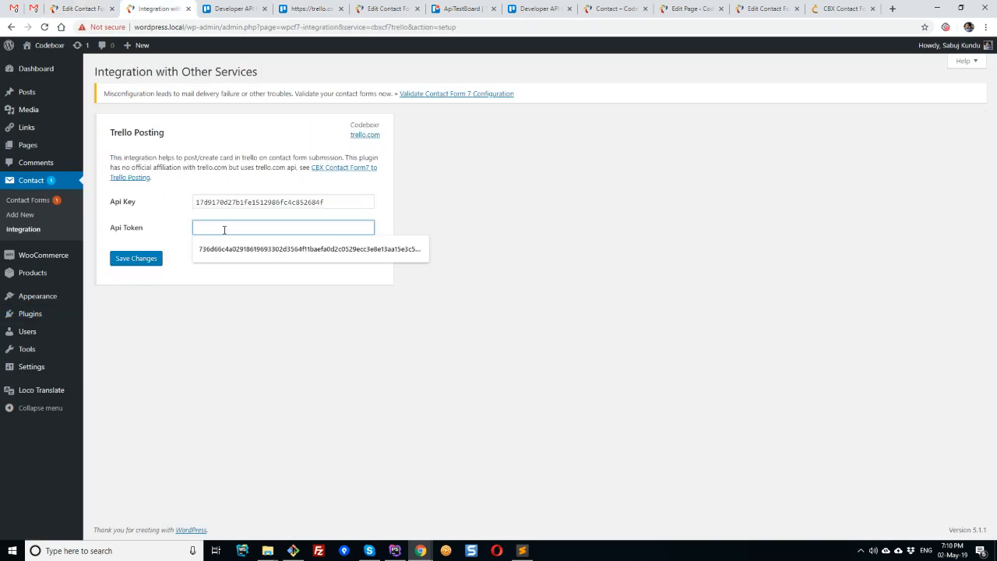
{"action": "key", "text": "ctrl+v"}
{"action": "left_click", "coordinate": [133, 259]}
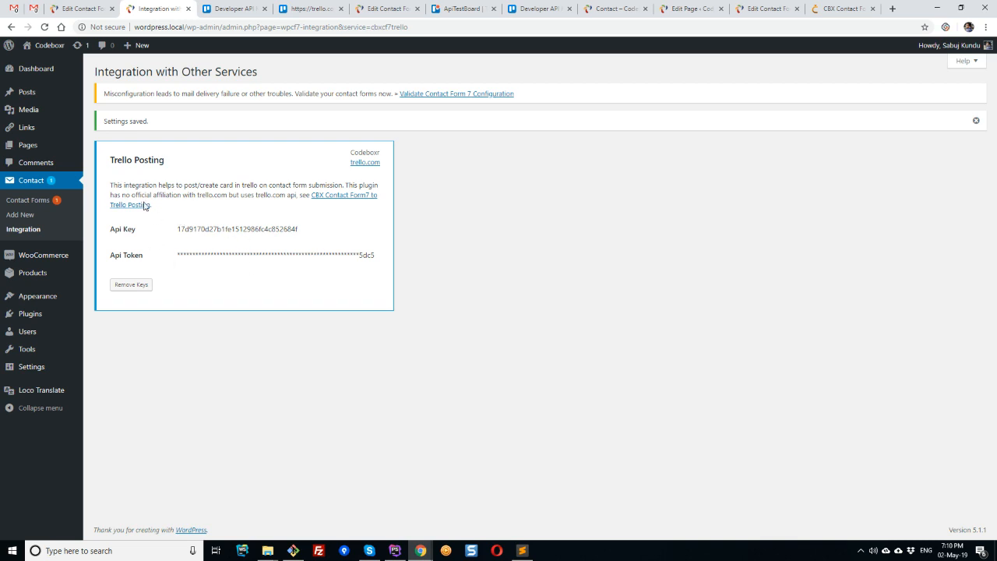
Step: Open the contact form "My Test Form TEst version for plugin" and review its settings sections, ending with Trello Posting
{"action": "left_click", "coordinate": [41, 201]}
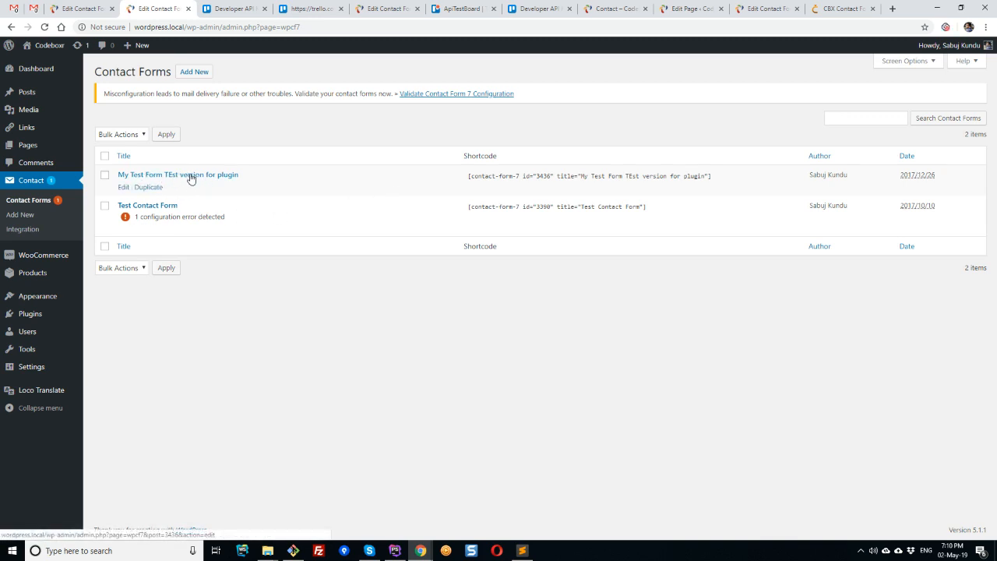
{"action": "left_click", "coordinate": [190, 176]}
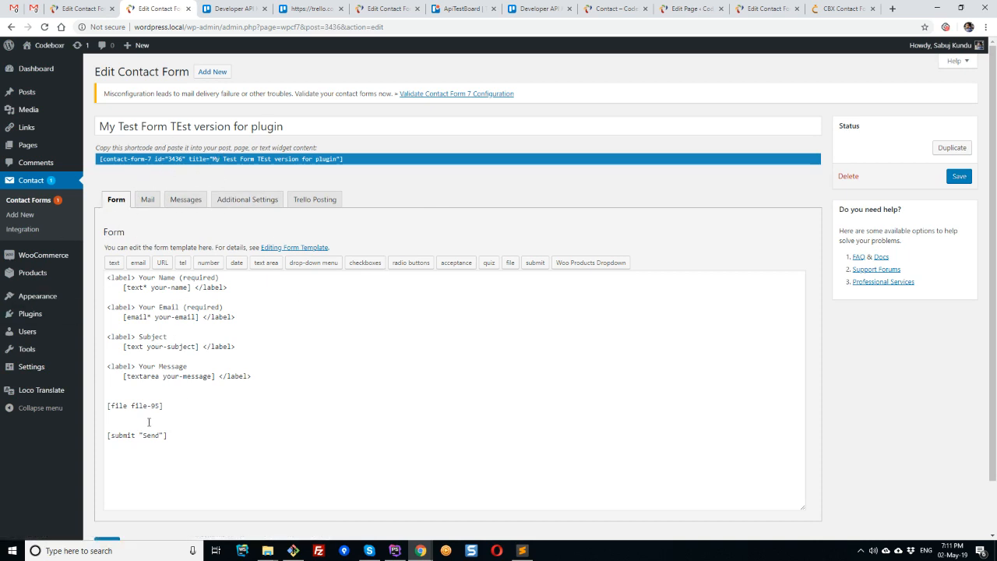
{"action": "left_click", "coordinate": [147, 198]}
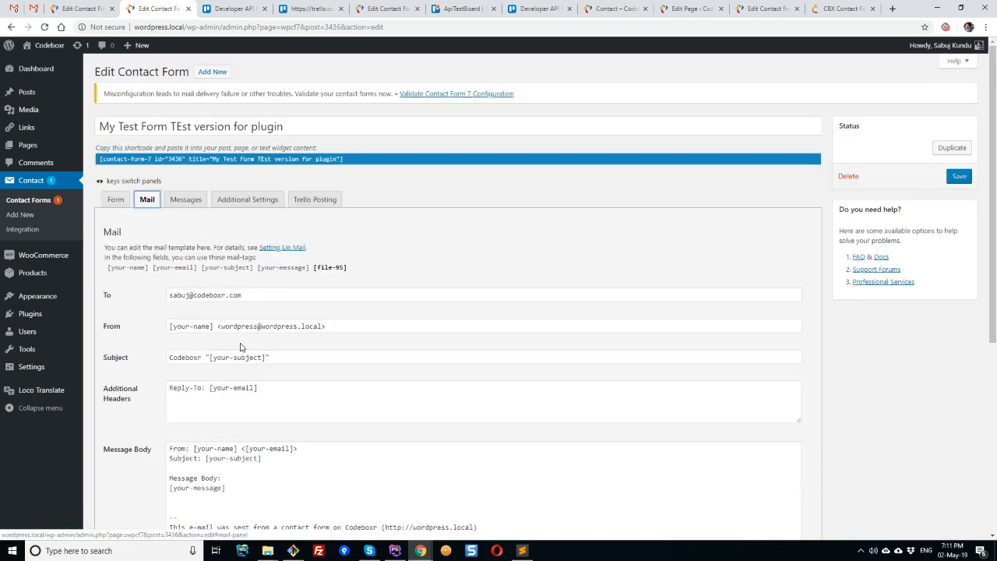
{"action": "left_click", "coordinate": [186, 199]}
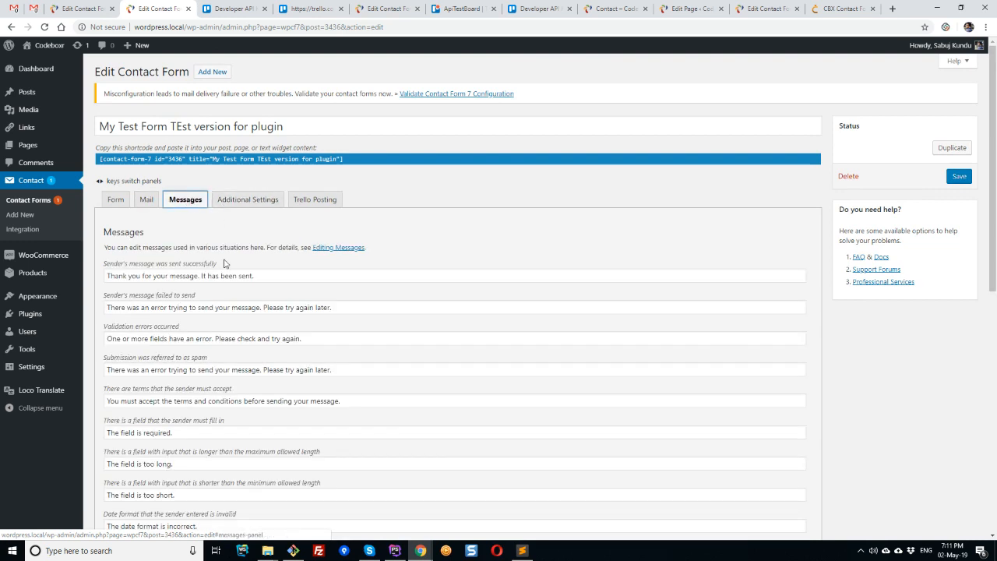
{"action": "left_click", "coordinate": [236, 199]}
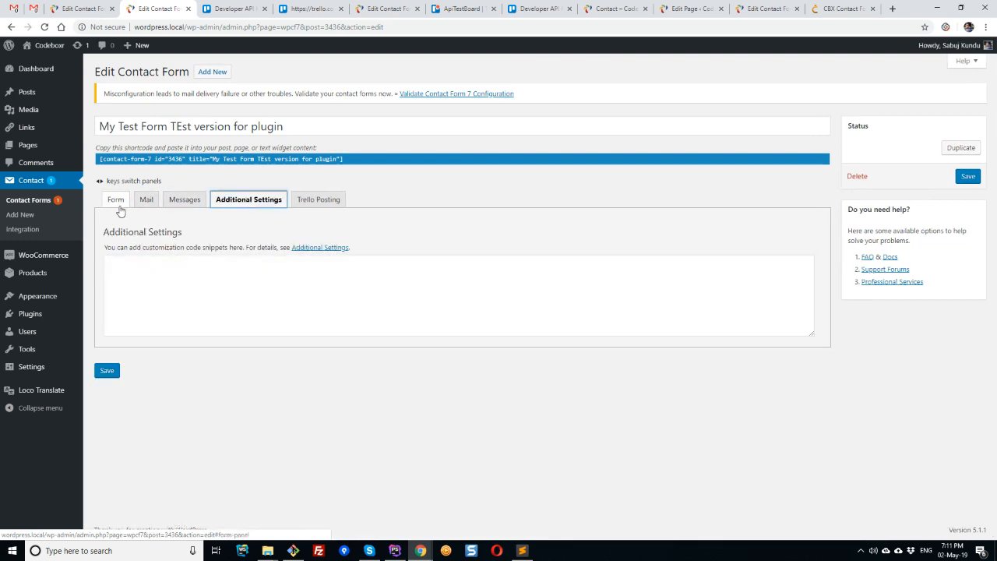
{"action": "left_click", "coordinate": [319, 199]}
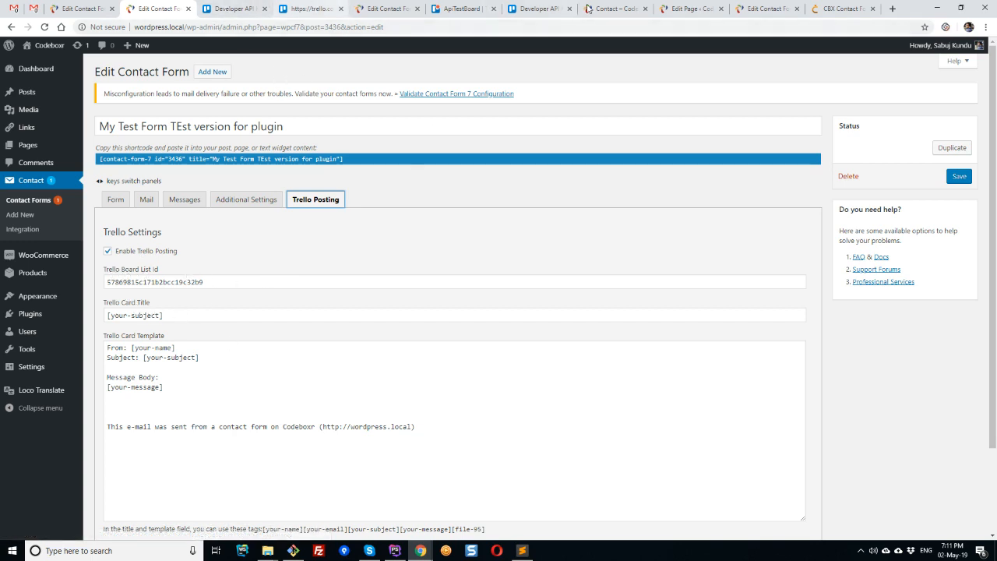
Step: Go to the Trello boards overview, open ApiTestBoard, and examine its Enquiry Received and Solved lists
{"action": "left_click", "coordinate": [536, 9]}
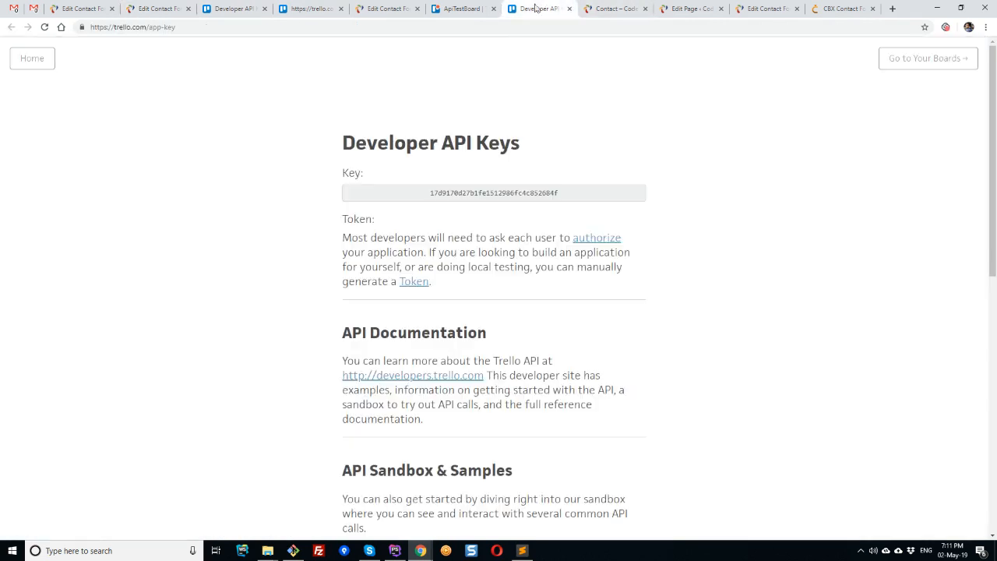
{"action": "left_click", "coordinate": [321, 8]}
{"action": "left_click", "coordinate": [264, 30]}
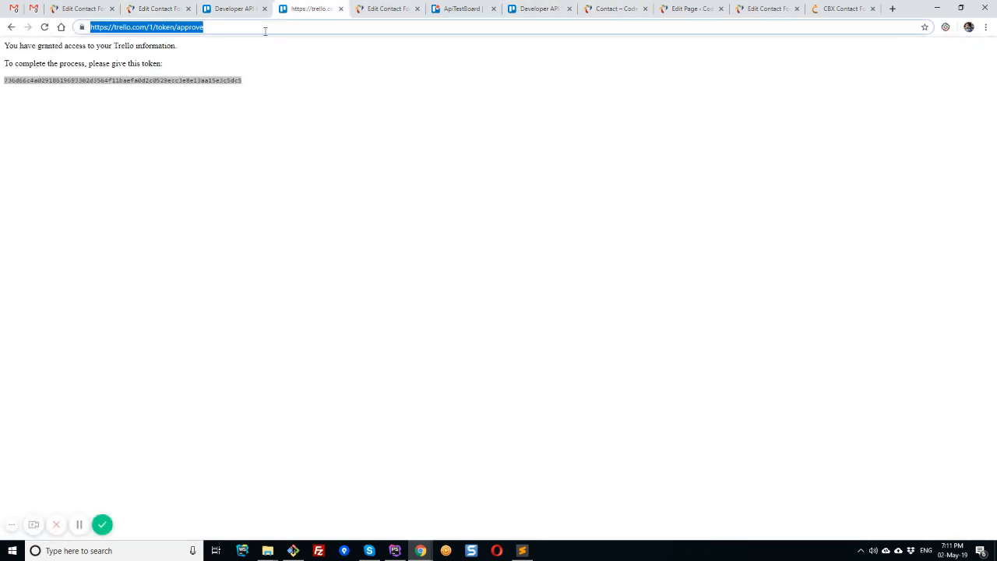
{"action": "type", "text": "trello"}
{"action": "key", "text": "Return"}
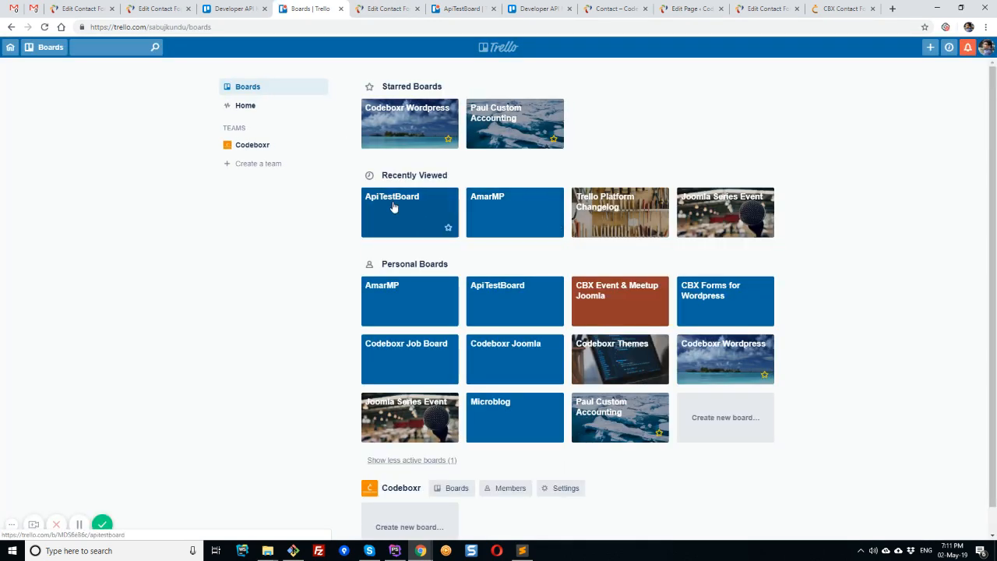
{"action": "left_click", "coordinate": [393, 206]}
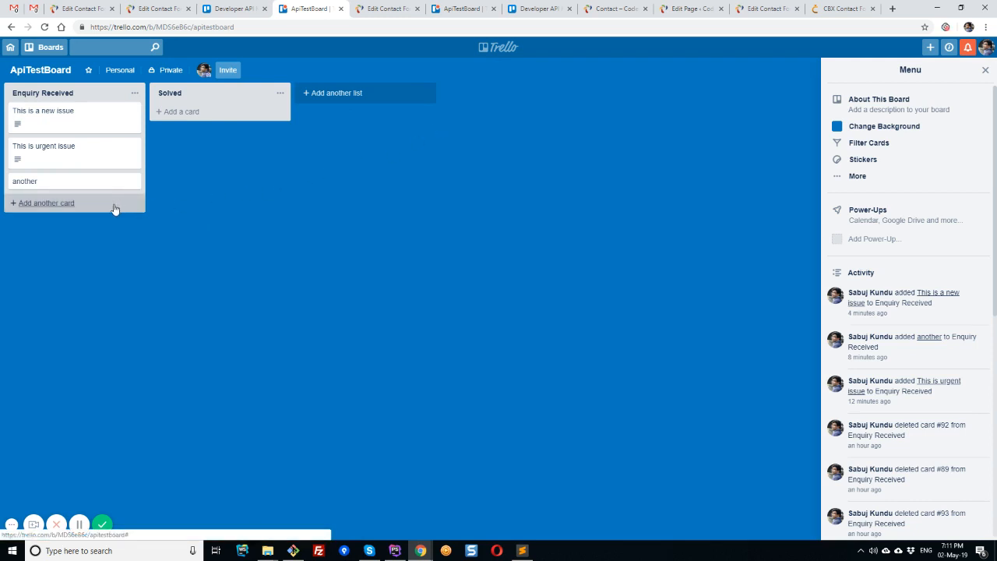
{"action": "mouse_move", "coordinate": [29, 98]}
{"action": "left_mouse_down"}
{"action": "mouse_move", "coordinate": [36, 156]}
{"action": "mouse_move", "coordinate": [40, 105]}
{"action": "left_mouse_up"}
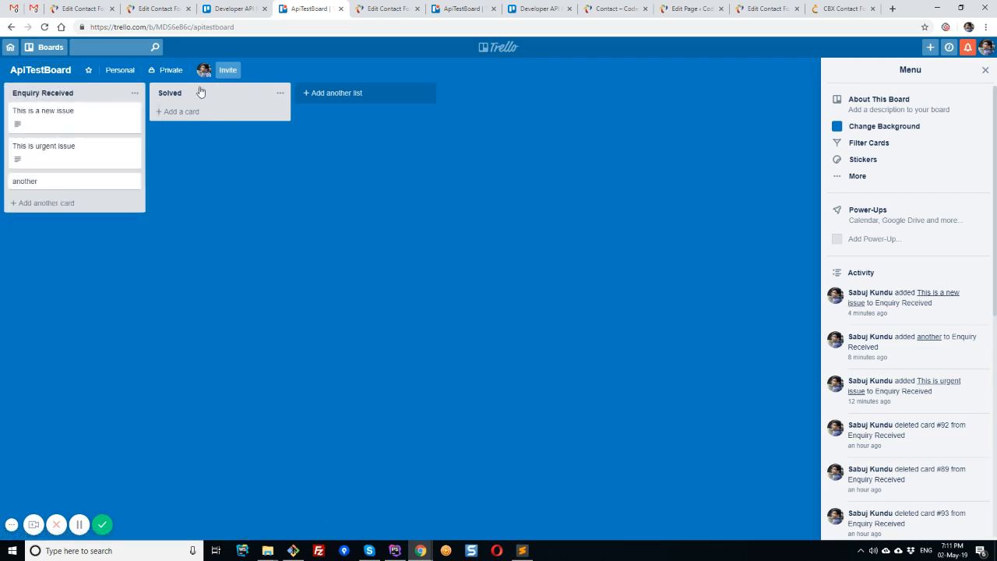
{"action": "left_click_drag", "start_coordinate": [201, 93], "coordinate": [226, 109]}
{"action": "mouse_move", "coordinate": [49, 96]}
{"action": "left_mouse_down"}
{"action": "mouse_move", "coordinate": [64, 204]}
{"action": "mouse_move", "coordinate": [57, 101]}
{"action": "left_mouse_up"}
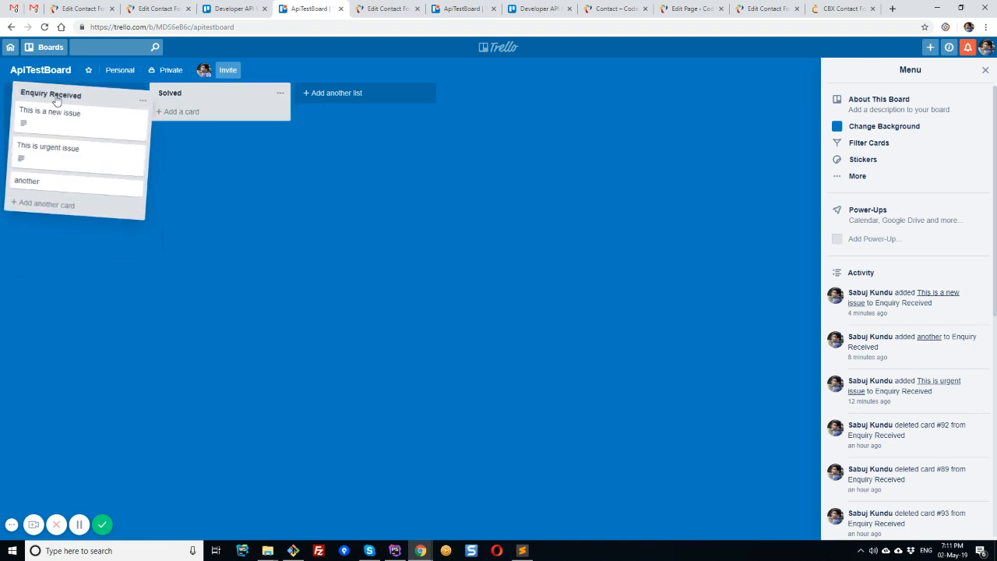
Step: Review the card title, card template and Enable File Attachment option in the form's Trello Posting settings
{"action": "left_click", "coordinate": [145, 7]}
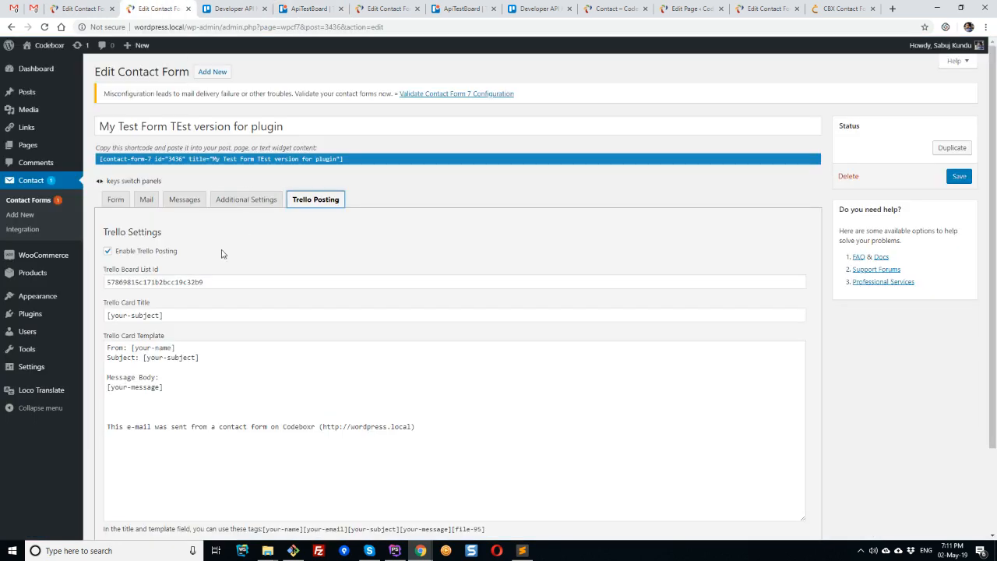
{"action": "left_click", "coordinate": [188, 317]}
{"action": "left_click", "coordinate": [256, 406]}
{"action": "scroll", "coordinate": [272, 407], "scroll_direction": "down", "scroll_amount": 2}
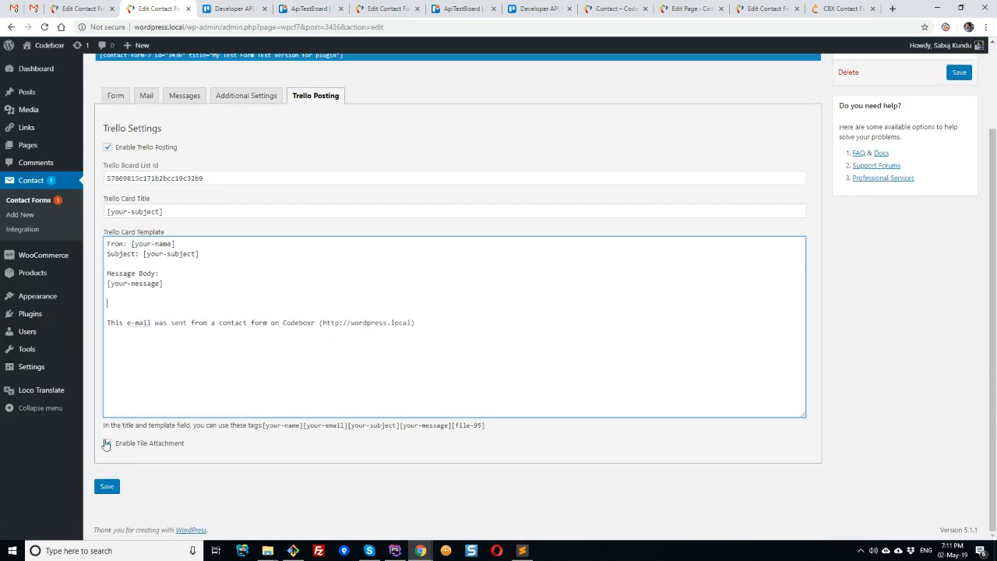
{"action": "left_click", "coordinate": [107, 443]}
Step: Compare the live contact page's file upload with the "This is a new issue" card on ApiTestBoard, then close the card
{"action": "left_click", "coordinate": [623, 8]}
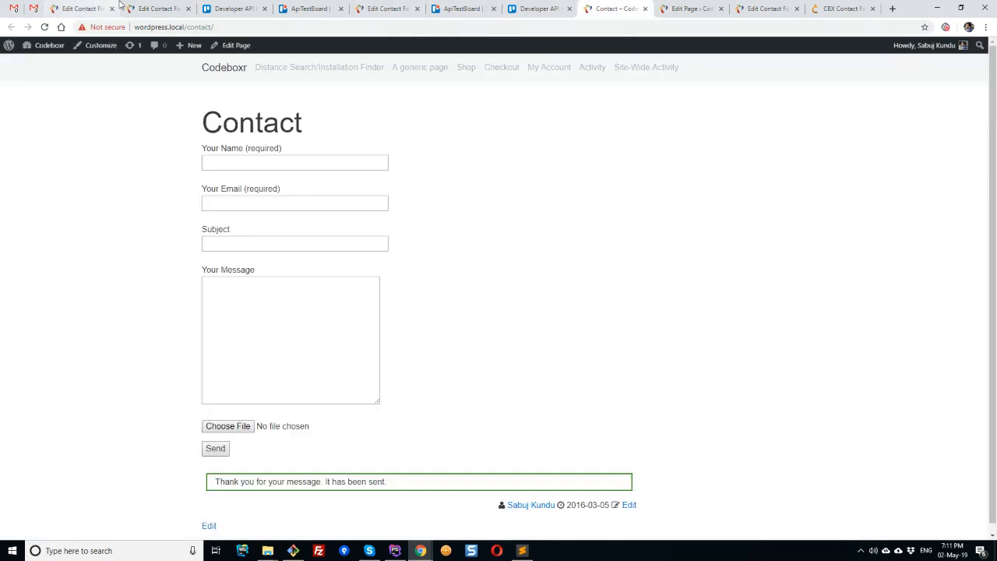
{"action": "left_click", "coordinate": [153, 6]}
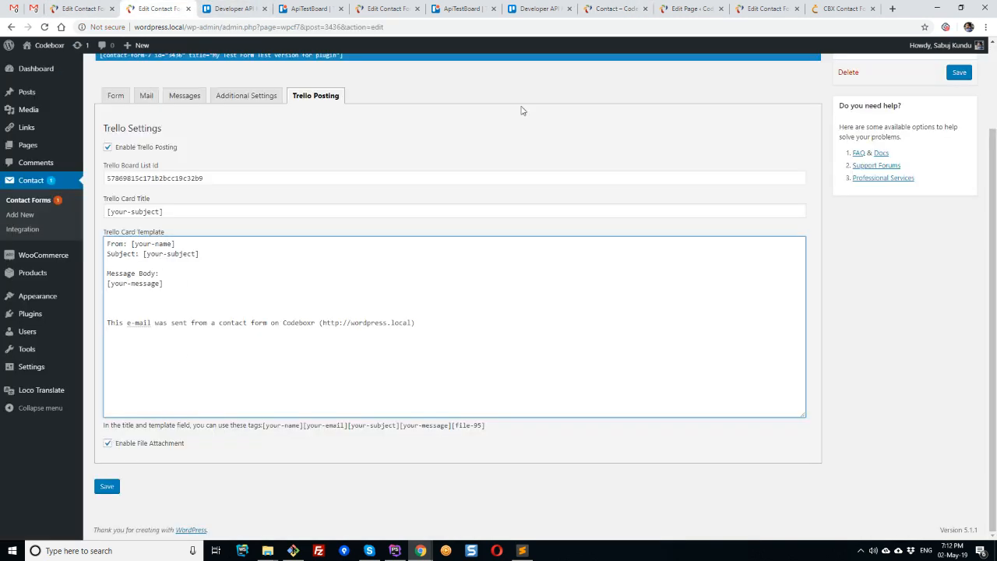
{"action": "left_click", "coordinate": [523, 8]}
{"action": "left_click", "coordinate": [327, 6]}
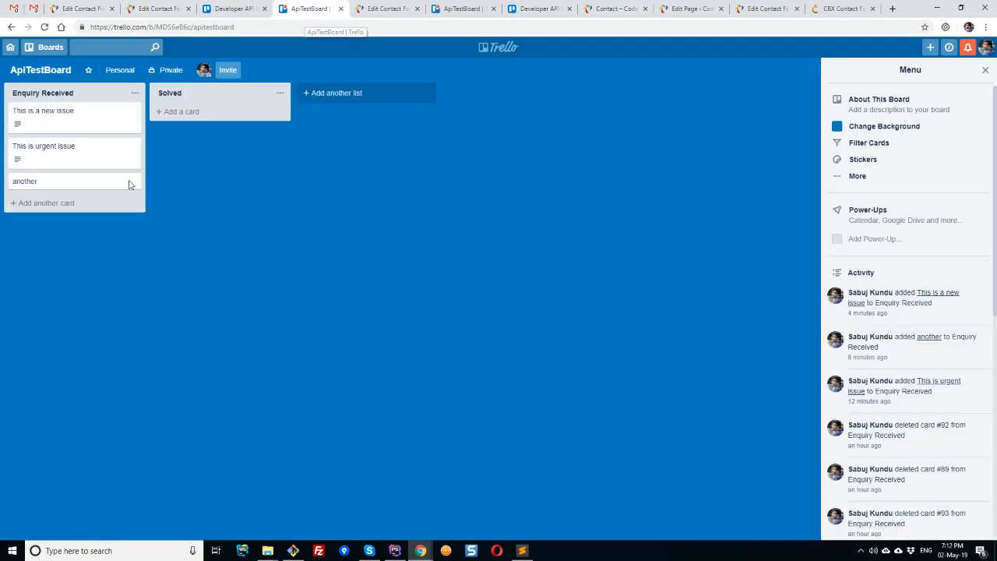
{"action": "left_click", "coordinate": [61, 117]}
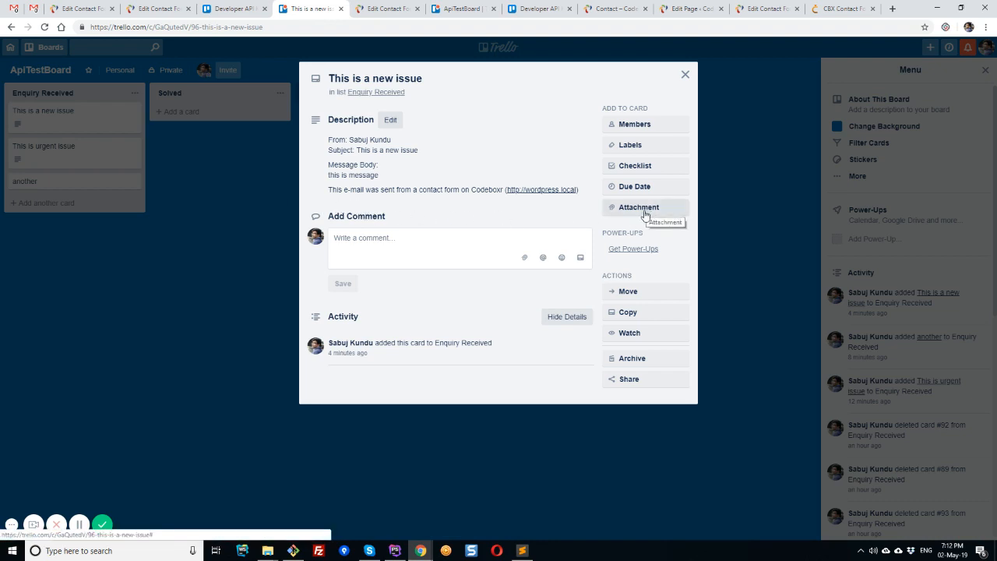
{"action": "left_click", "coordinate": [611, 9]}
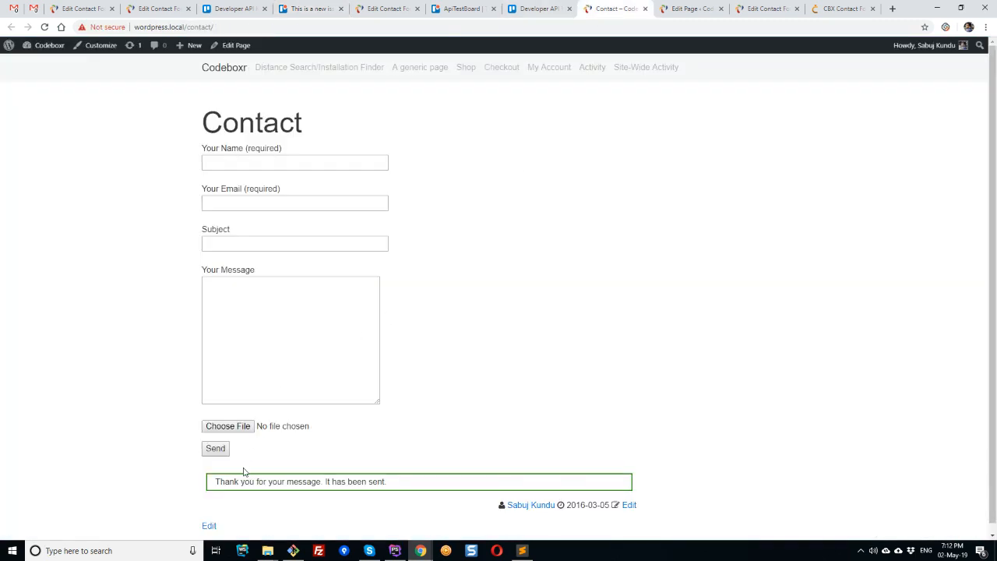
{"action": "left_click", "coordinate": [315, 9]}
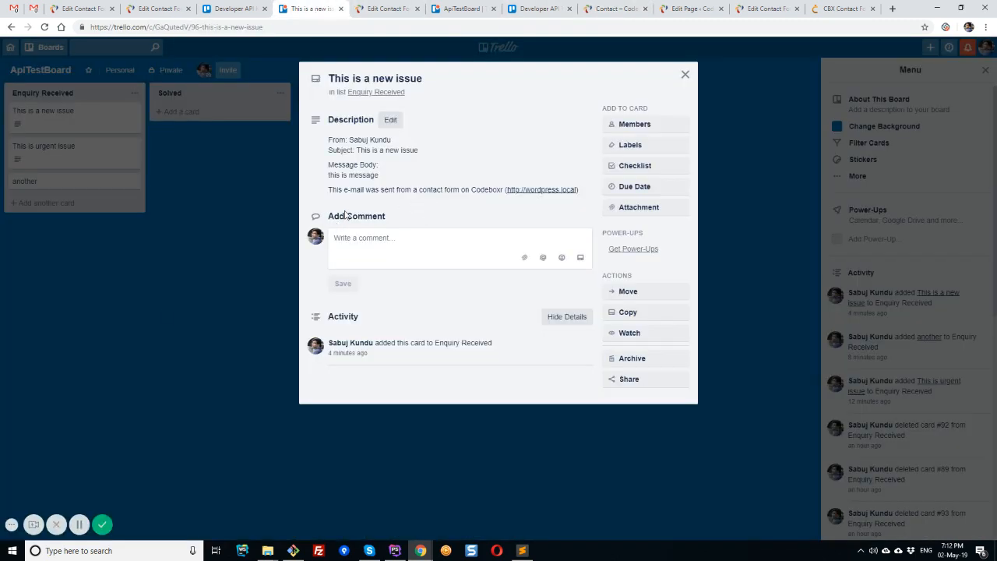
{"action": "left_click", "coordinate": [173, 309]}
Step: Revisit the form's Trello Posting settings, then open the "This is a new issue" card on ApiTestBoard and copy its URL
{"action": "left_click", "coordinate": [160, 9]}
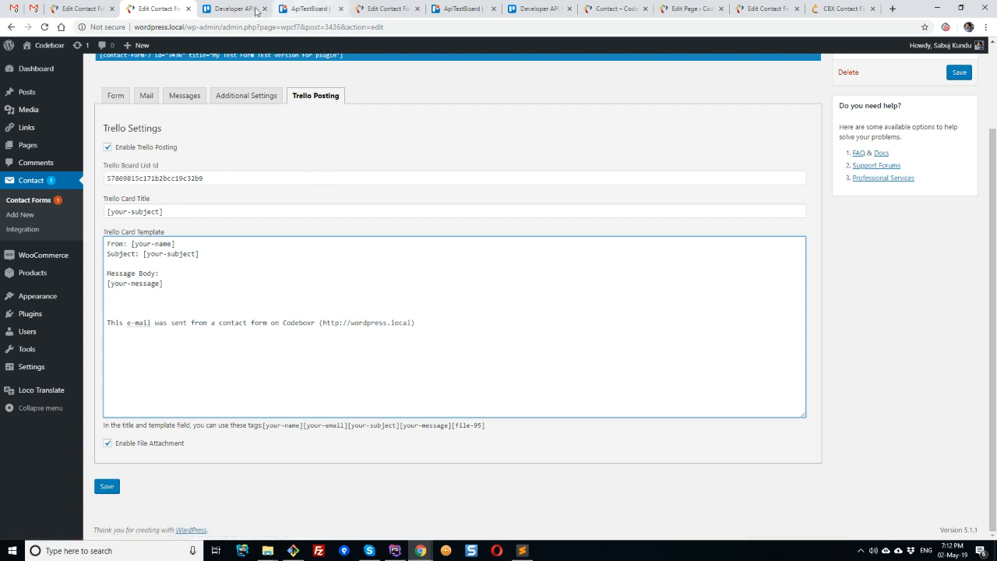
{"action": "left_click", "coordinate": [484, 11]}
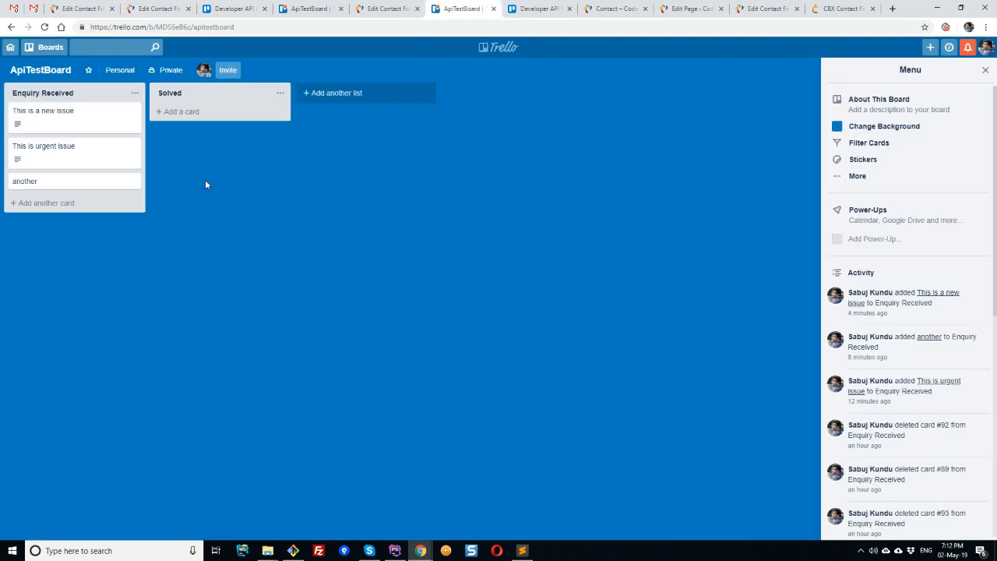
{"action": "left_click", "coordinate": [54, 116]}
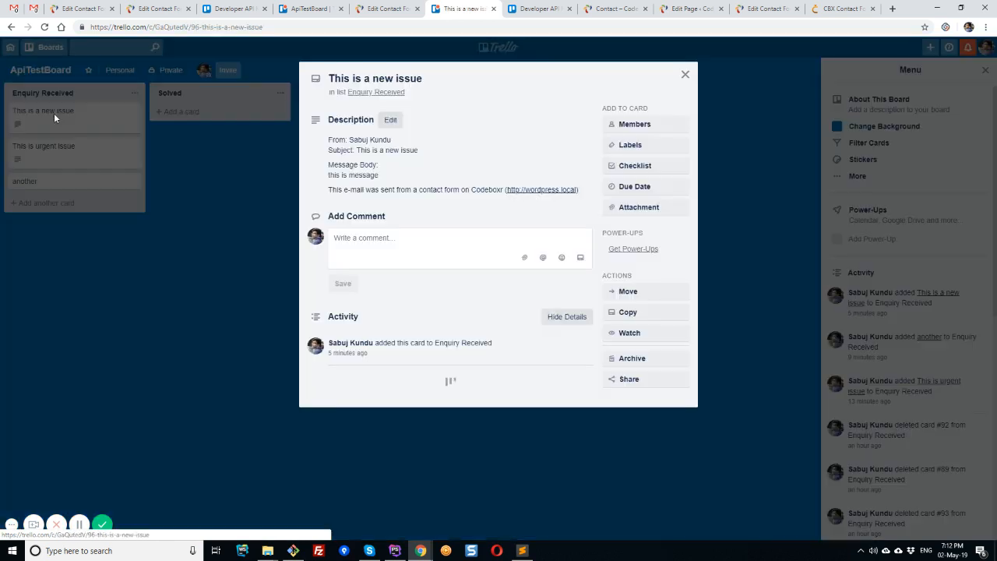
{"action": "left_click", "coordinate": [265, 27]}
{"action": "key", "text": "ctrl+c"}
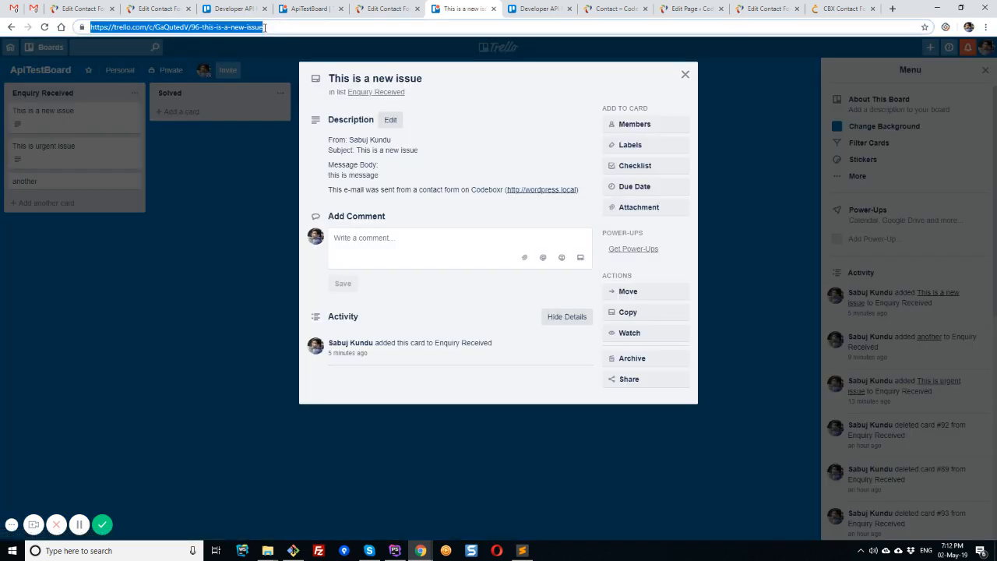
Step: Open the JSON version of the "This is a new issue" card in a new browser tab by appending .json to its copied URL
{"action": "key", "text": "ctrl+t"}
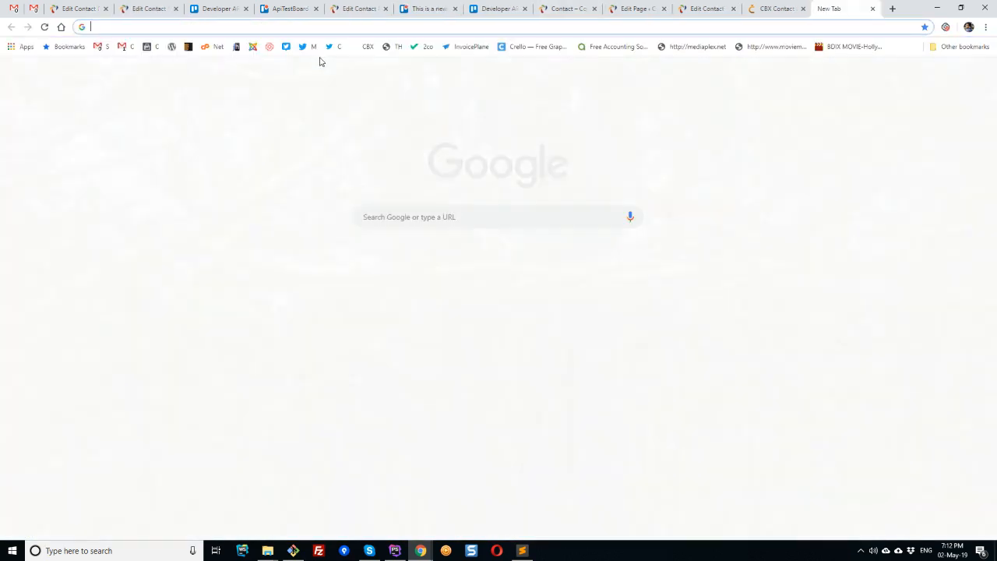
{"action": "key", "text": "ctrl+v"}
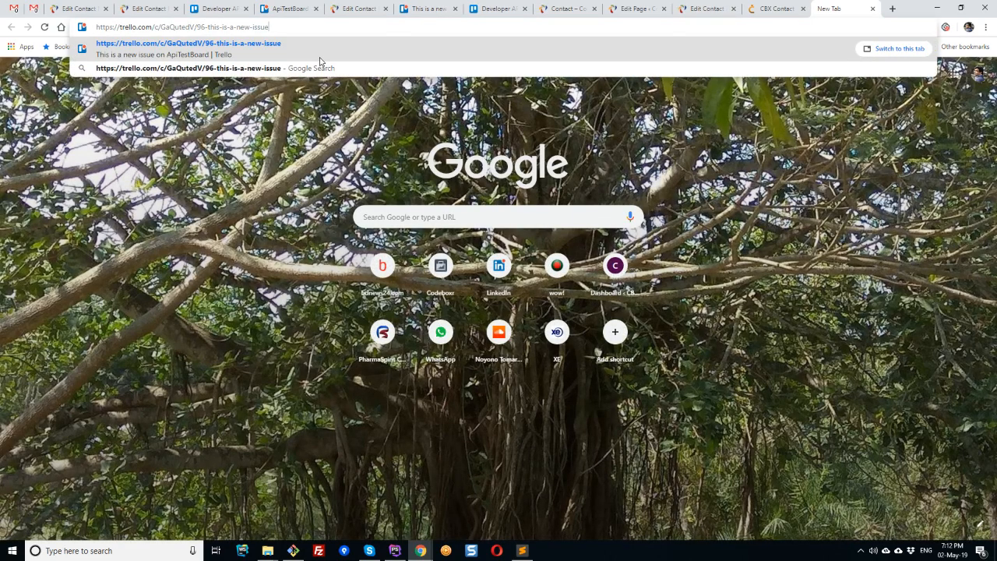
{"action": "type", "text": ".json"}
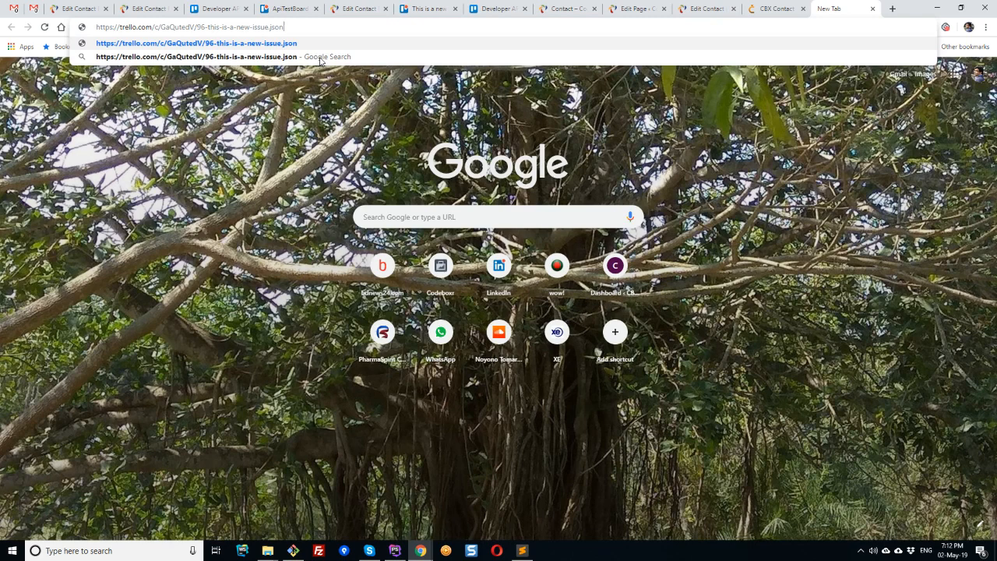
{"action": "key", "text": "Return"}
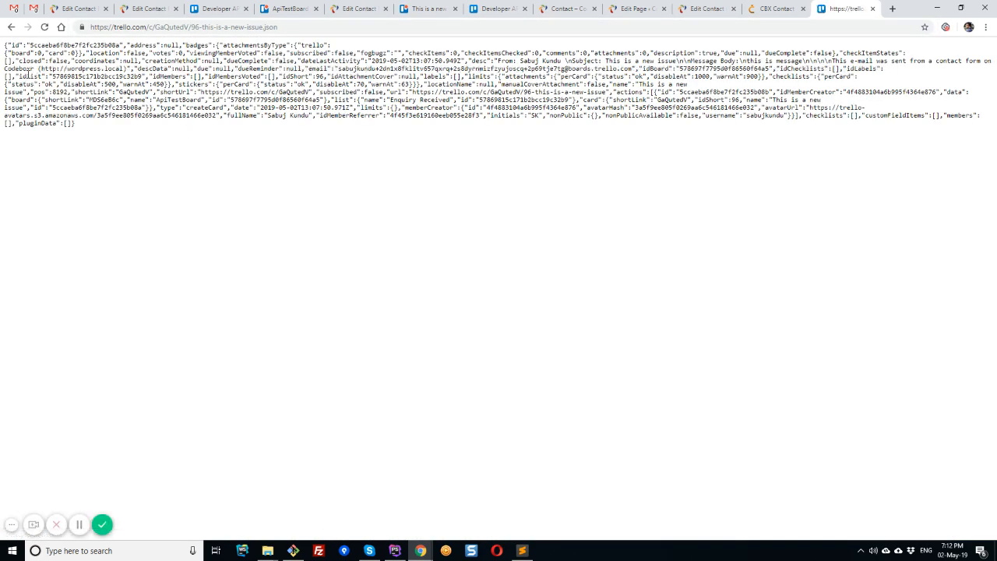
Step: Search the card's JSON for "idlist" and copy the idList value
{"action": "double_click", "coordinate": [27, 76]}
{"action": "key", "text": "ctrl+f"}
{"action": "type", "text": "idlist"}
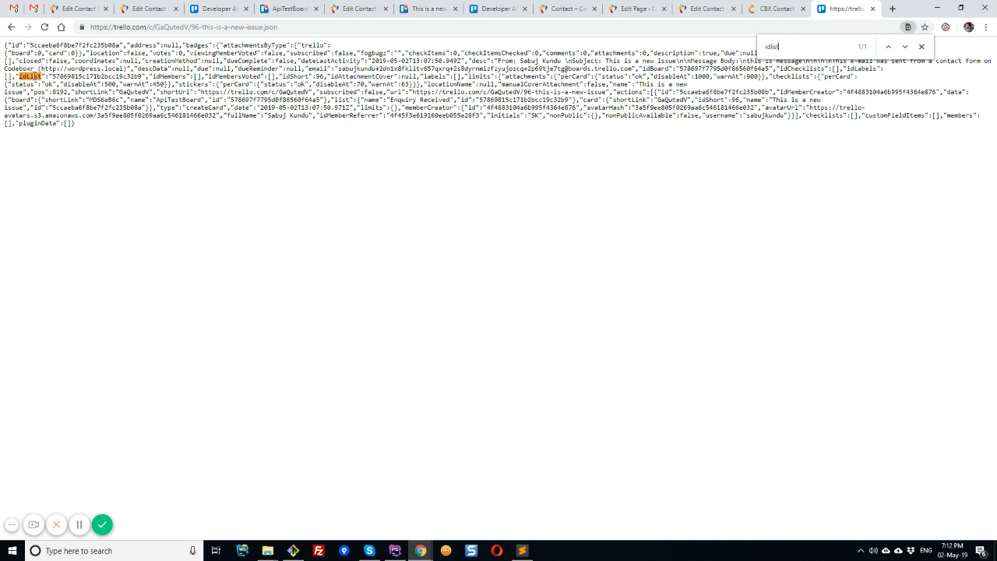
{"action": "double_click", "coordinate": [95, 77]}
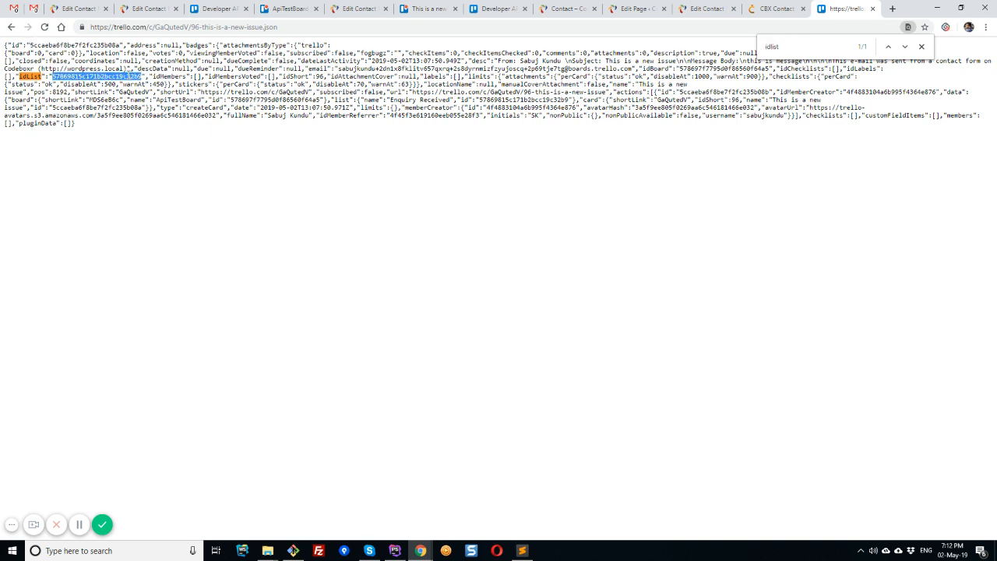
{"action": "right_click", "coordinate": [126, 76]}
{"action": "left_click", "coordinate": [152, 84]}
Step: Look up the copied list ID in the form's Trello Posting settings and set Trello Board List Id to 57869815c171b2bcc19c32b9
{"action": "left_click", "coordinate": [148, 9]}
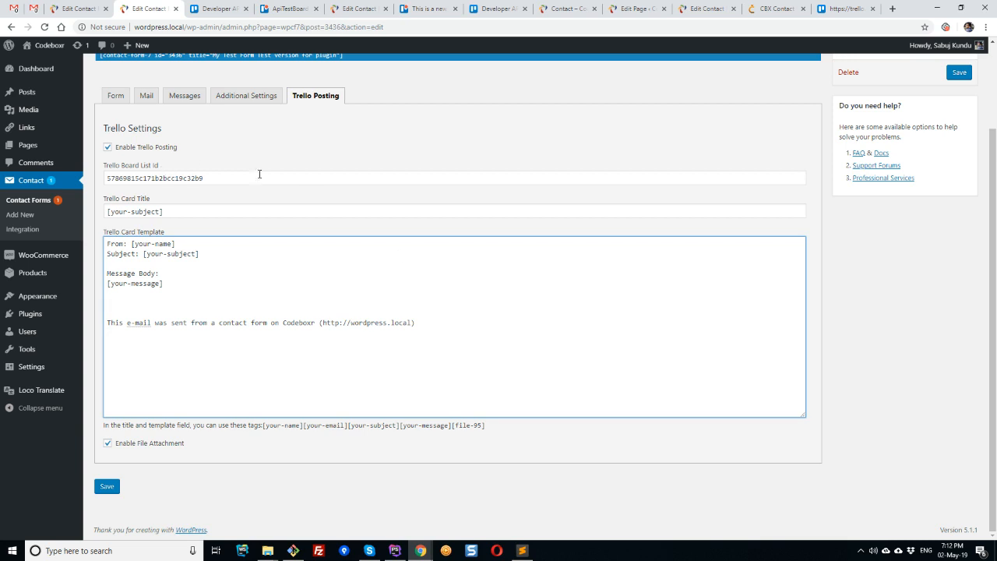
{"action": "key", "text": "ctrl+f"}
{"action": "key", "text": "ctrl+v"}
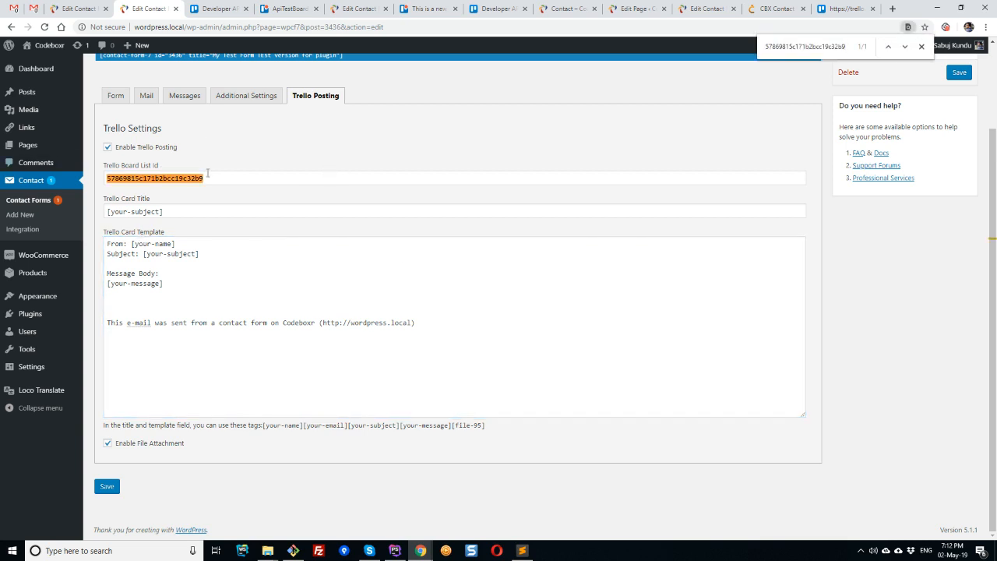
{"action": "left_click_drag", "start_coordinate": [215, 182], "coordinate": [82, 182]}
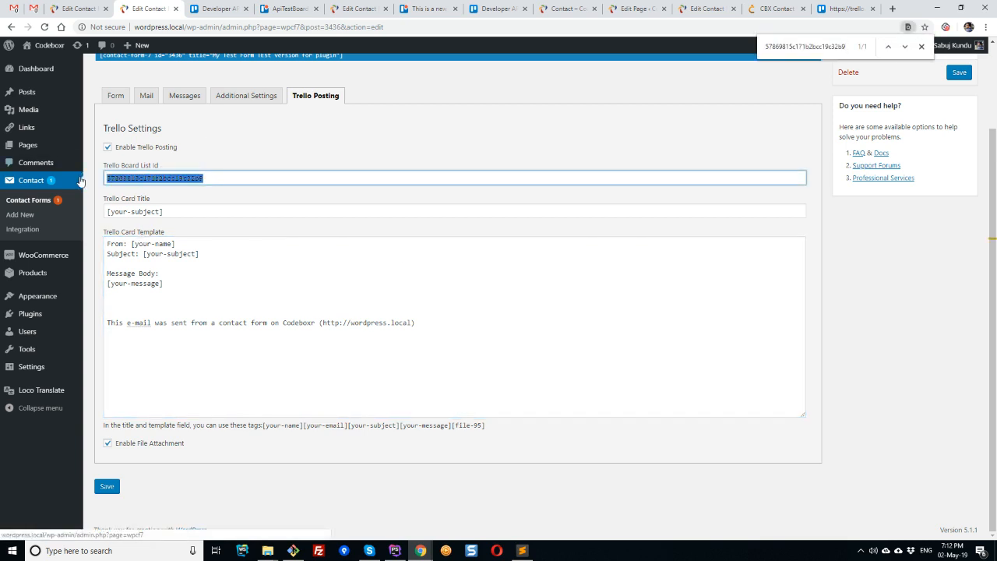
{"action": "key", "text": "ctrl+v"}
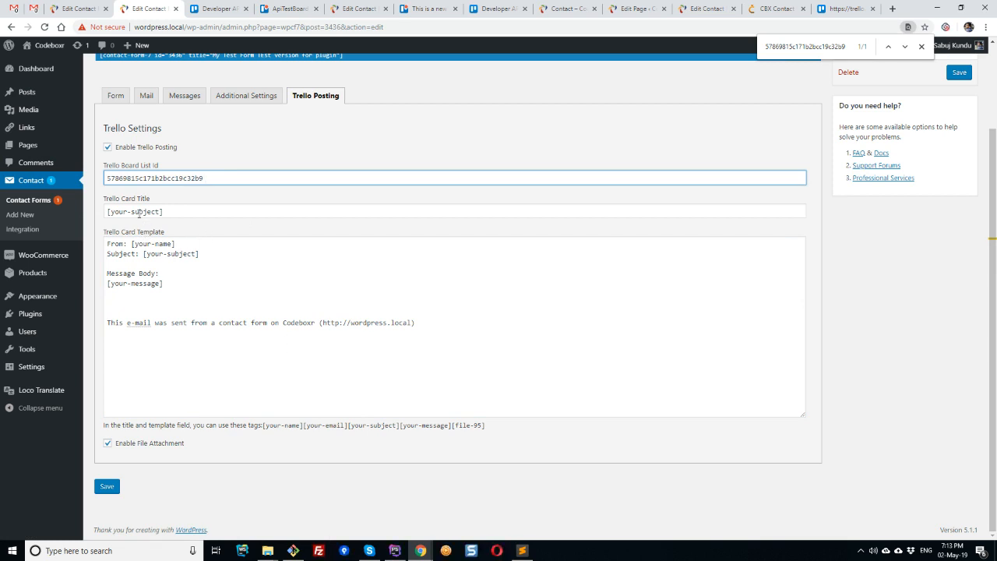
Step: Examine the form template and mail subject and body, comparing their tags with the Trello card title and card template
{"action": "left_click", "coordinate": [116, 95]}
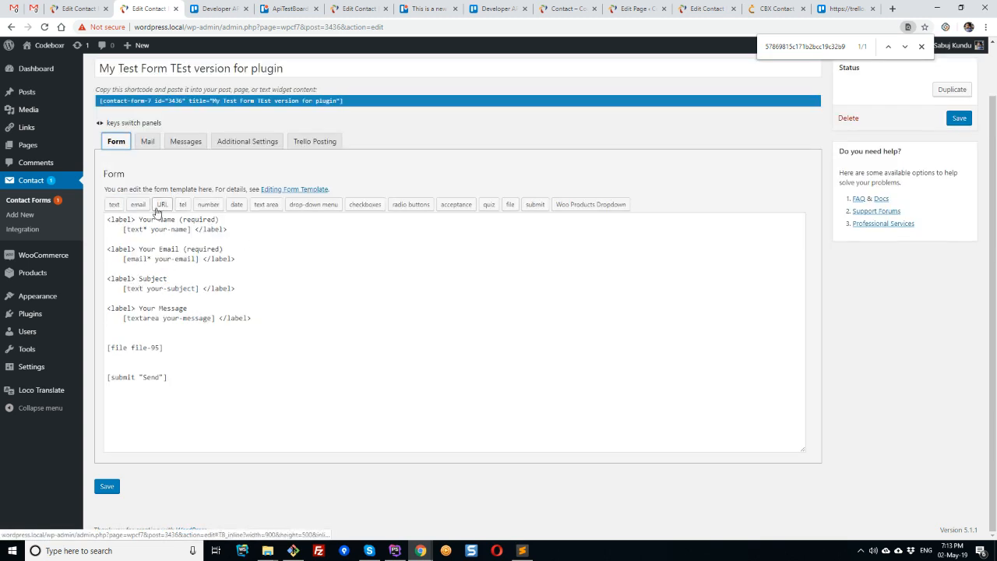
{"action": "left_click", "coordinate": [147, 141]}
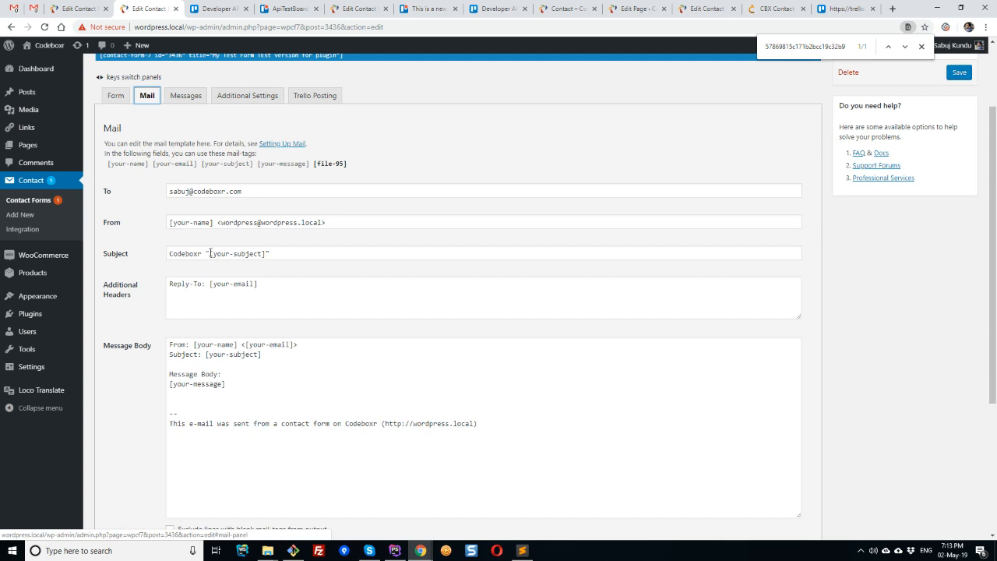
{"action": "left_click_drag", "start_coordinate": [211, 253], "coordinate": [270, 253]}
{"action": "left_click", "coordinate": [314, 95]}
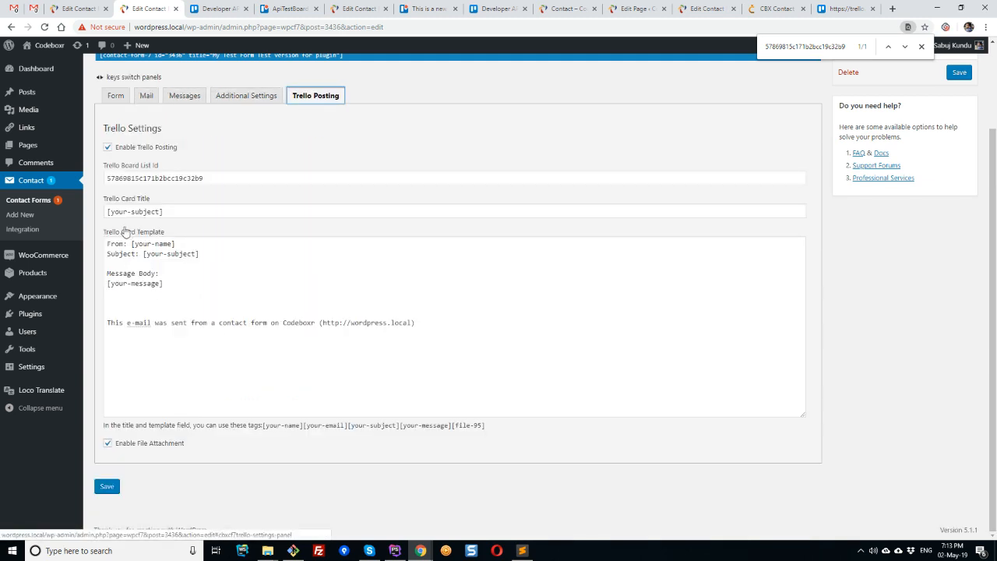
{"action": "triple_click", "coordinate": [208, 208]}
{"action": "left_click", "coordinate": [196, 211]}
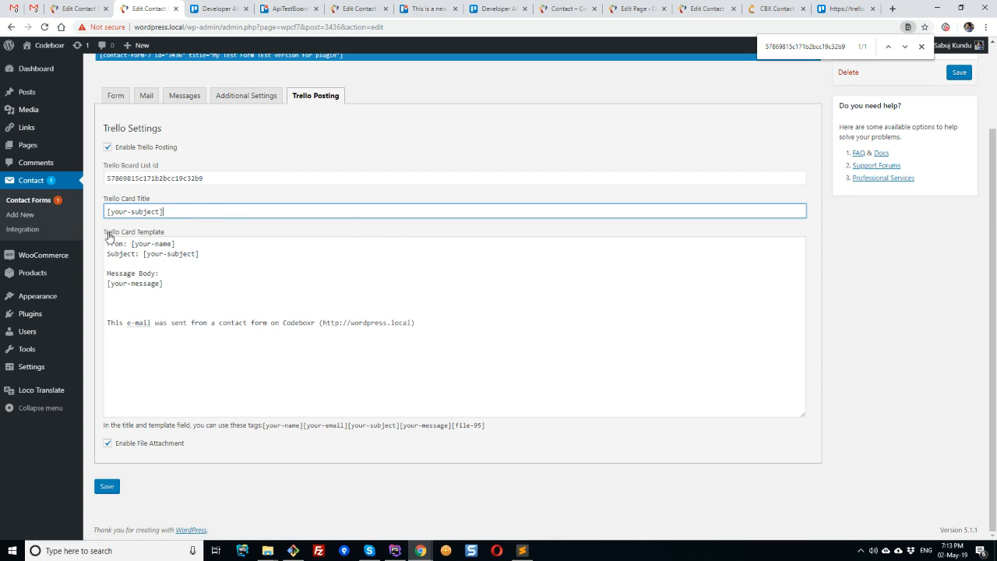
{"action": "left_click", "coordinate": [145, 95]}
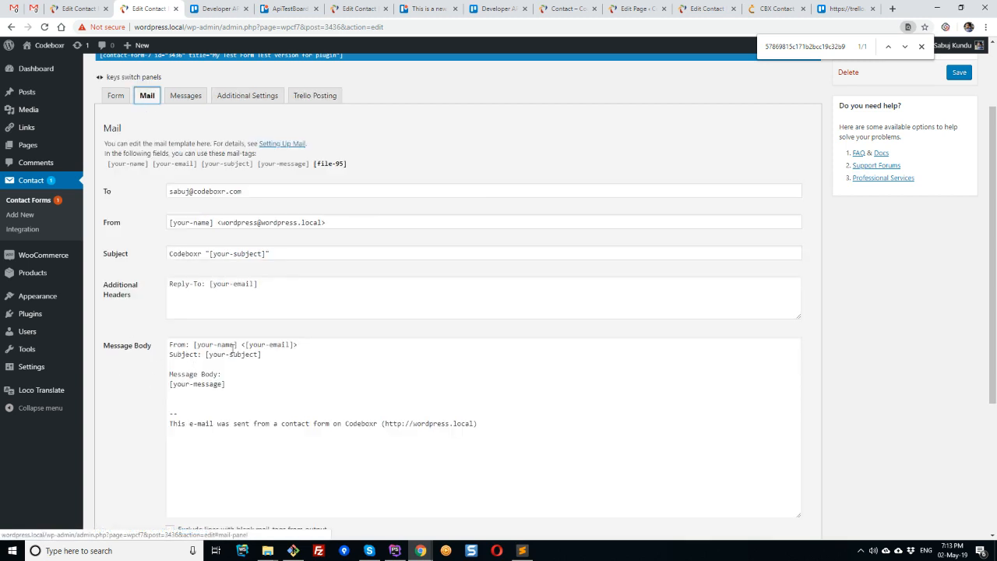
{"action": "left_click", "coordinate": [315, 95]}
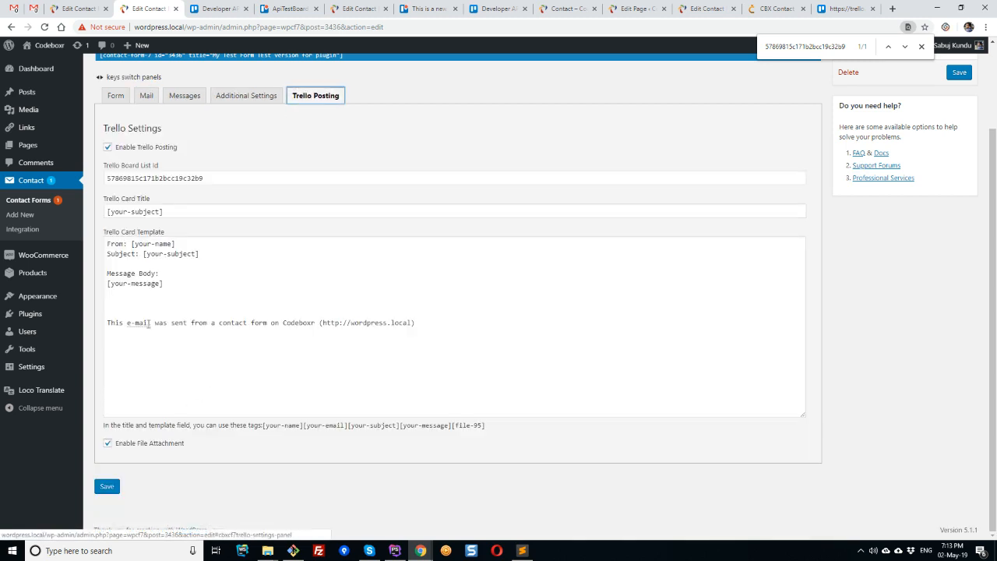
{"action": "left_click", "coordinate": [121, 302]}
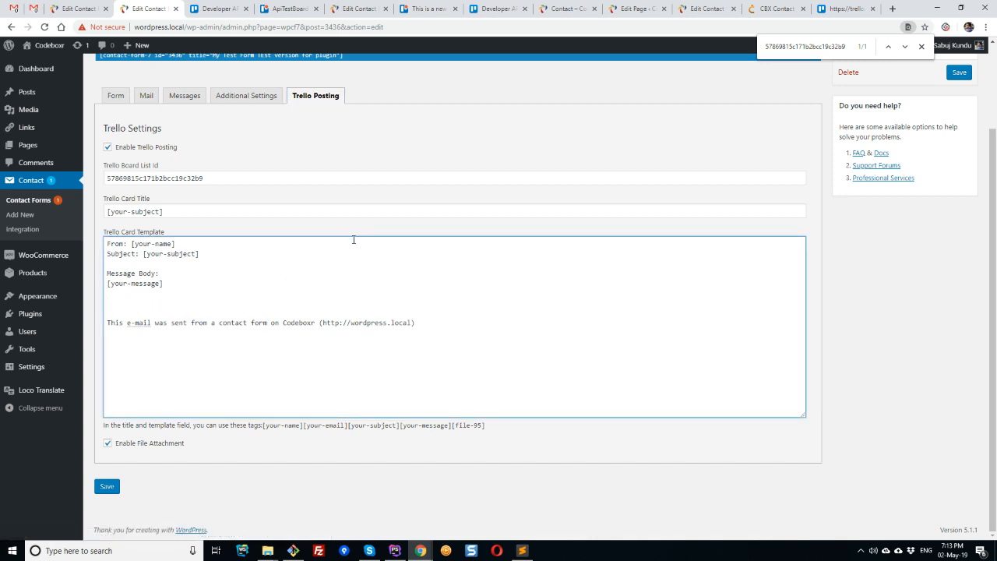
Step: Check the ApiTestBoard lists, then save the contact form with its Trello Posting settings
{"action": "left_click", "coordinate": [300, 7]}
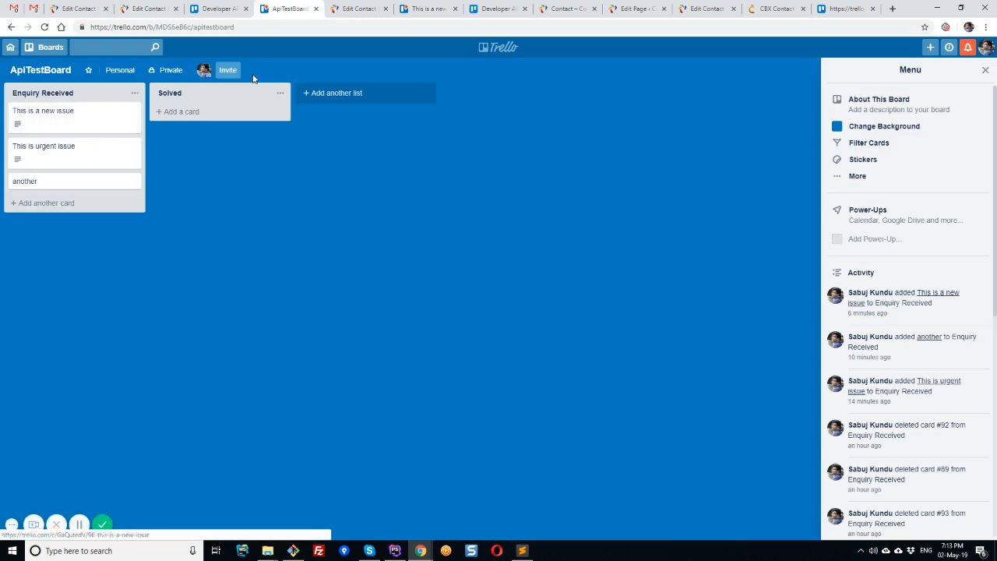
{"action": "left_click", "coordinate": [201, 7]}
{"action": "left_click", "coordinate": [156, 8]}
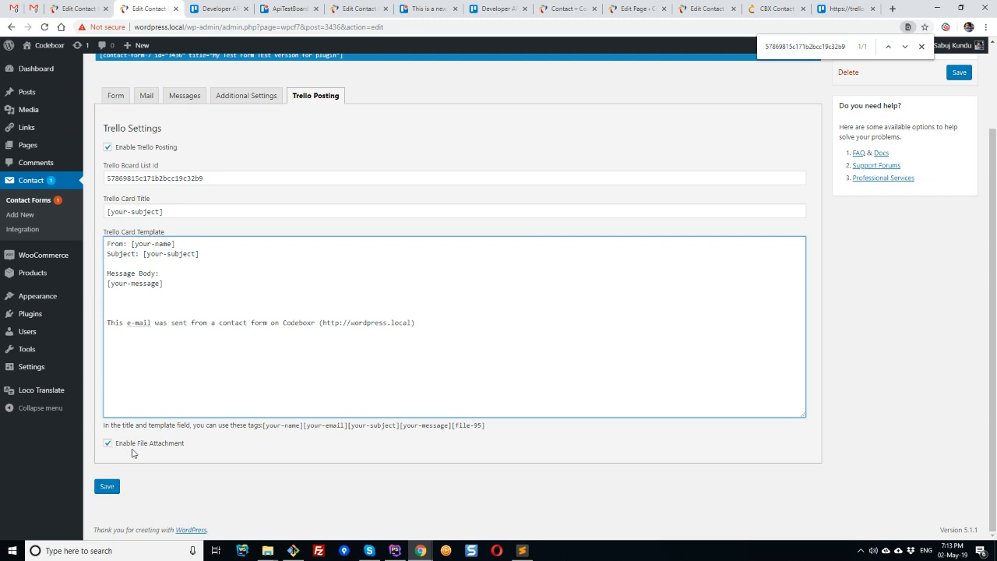
{"action": "left_click", "coordinate": [103, 487]}
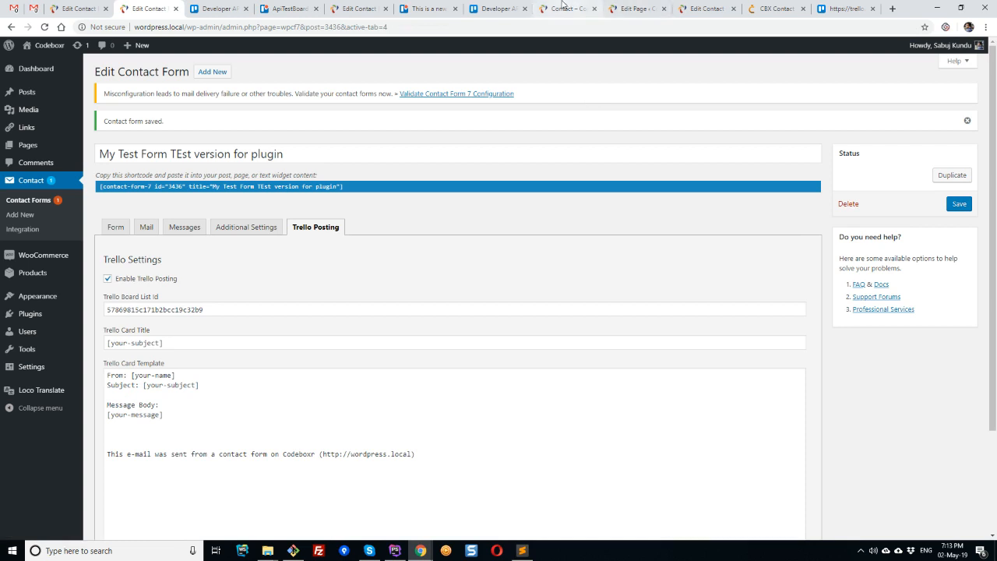
Step: Reload the live contact page and fill in the sender's name and e-mail, subject "This is new test" and message "this is my message"
{"action": "left_click_drag", "start_coordinate": [568, 8], "coordinate": [286, 9]}
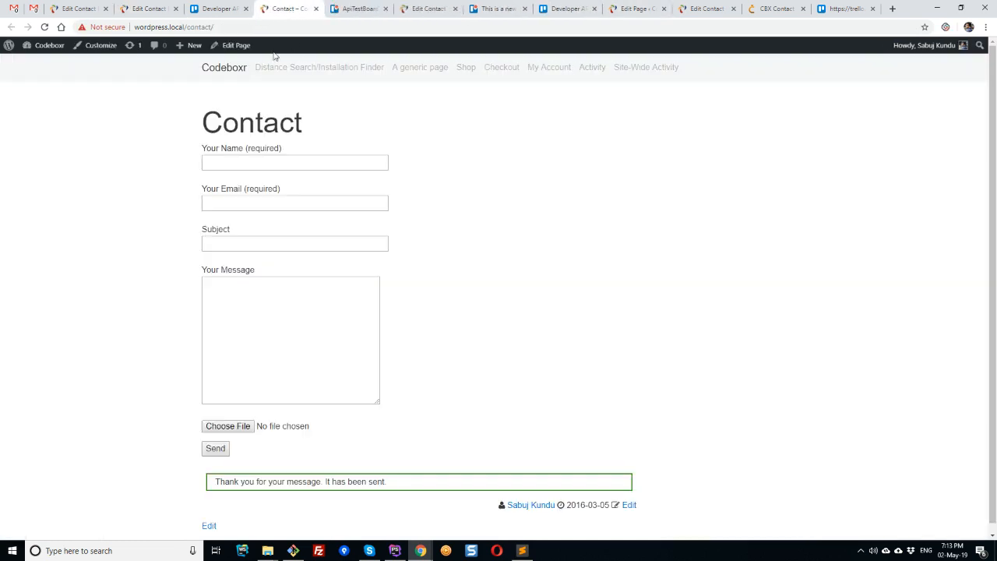
{"action": "key", "text": "F5"}
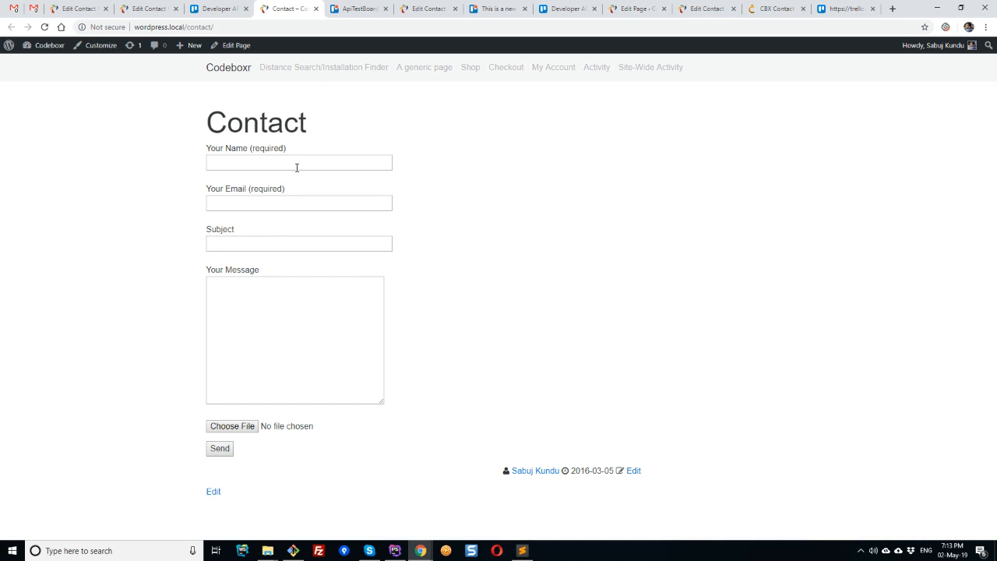
{"action": "left_click", "coordinate": [234, 167]}
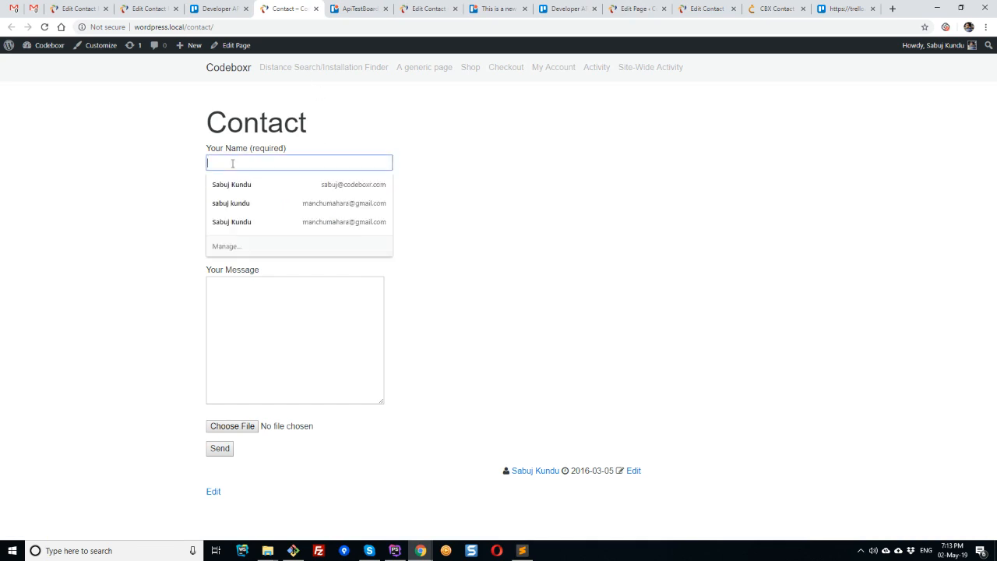
{"action": "left_click", "coordinate": [233, 194]}
{"action": "left_click", "coordinate": [226, 246]}
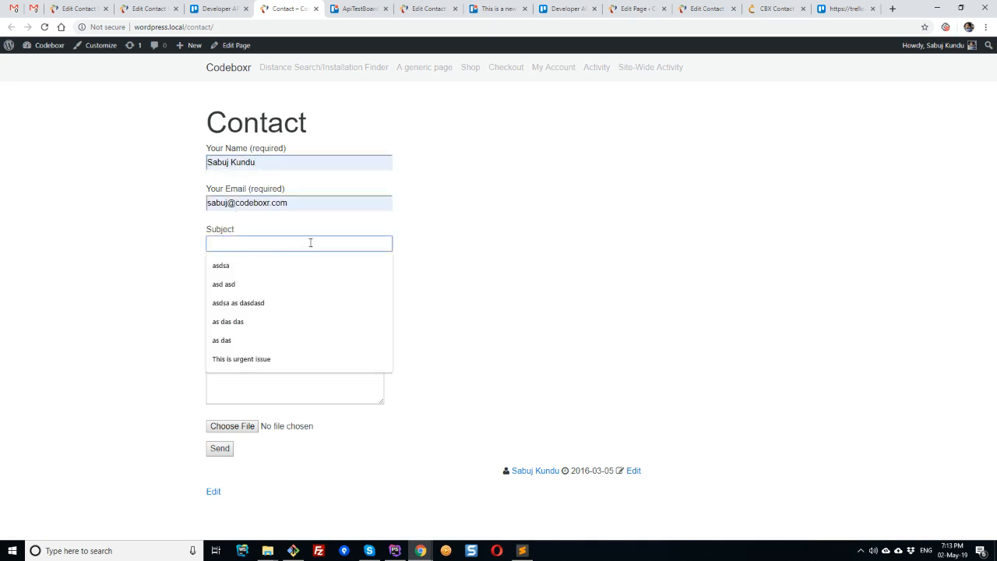
{"action": "type", "text": "This is new test"}
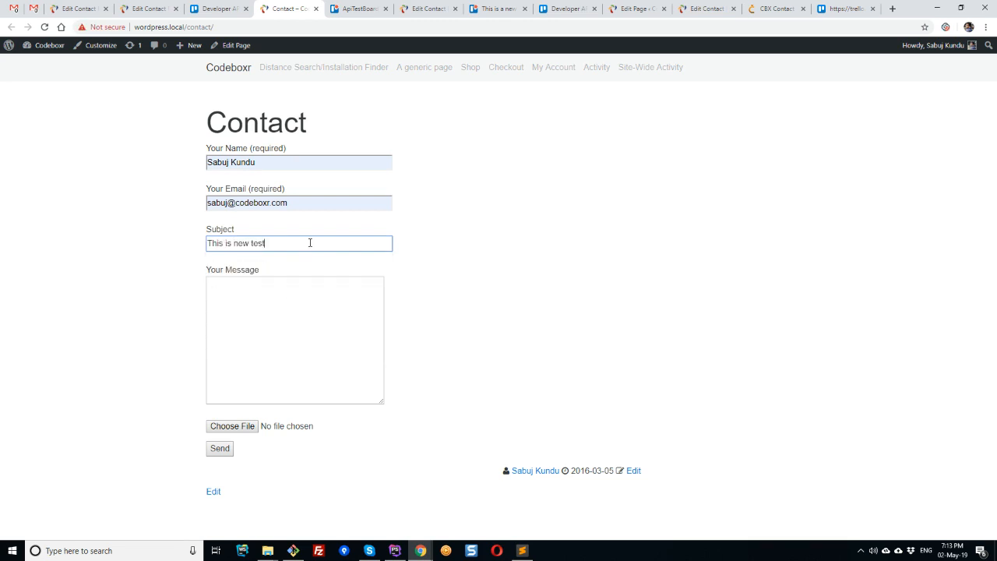
{"action": "left_click", "coordinate": [310, 307]}
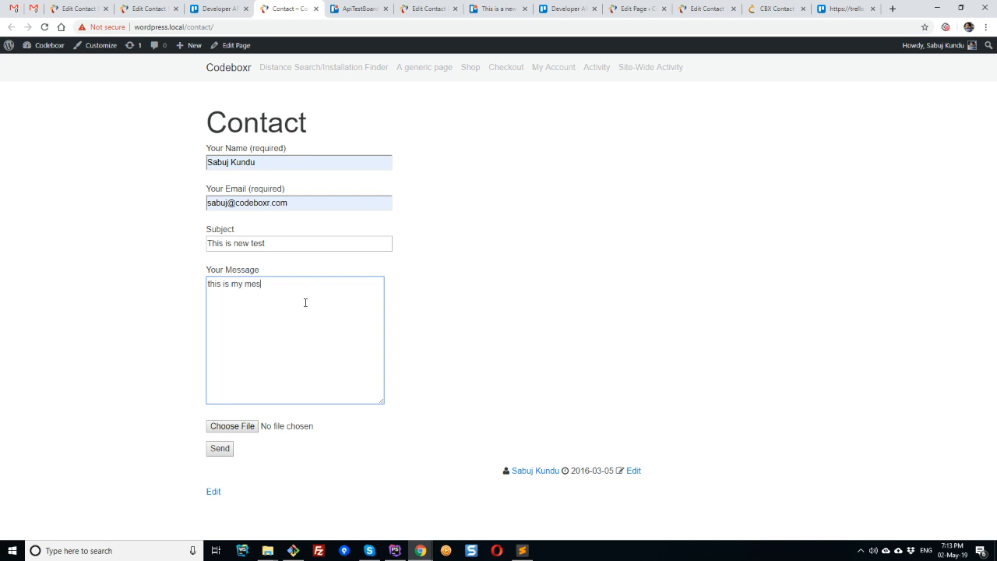
Step: Attach the tree photo from the Desktop folder, a JPG whose name starts with 53456306, to the contact form
{"action": "left_click", "coordinate": [233, 428]}
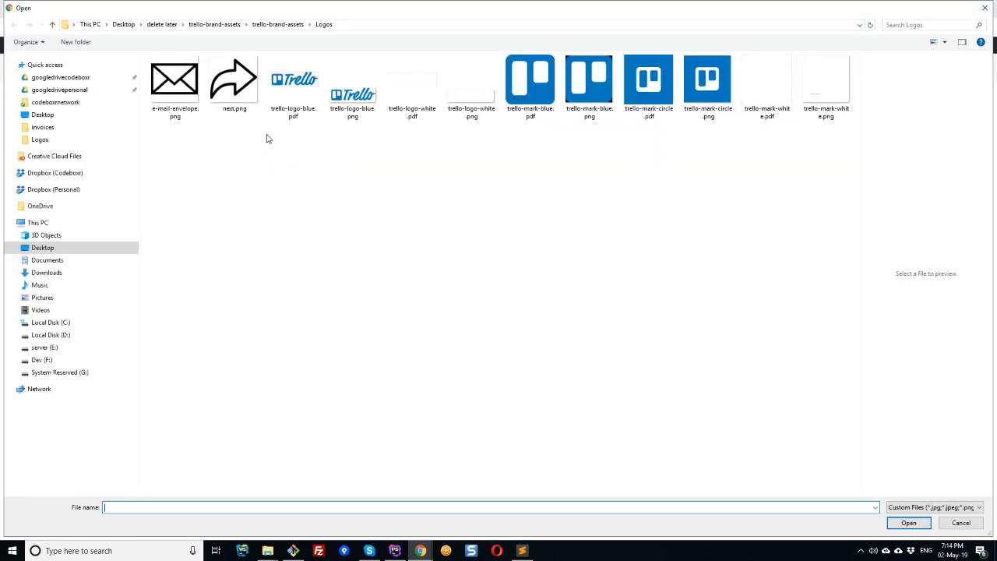
{"action": "left_click", "coordinate": [45, 115]}
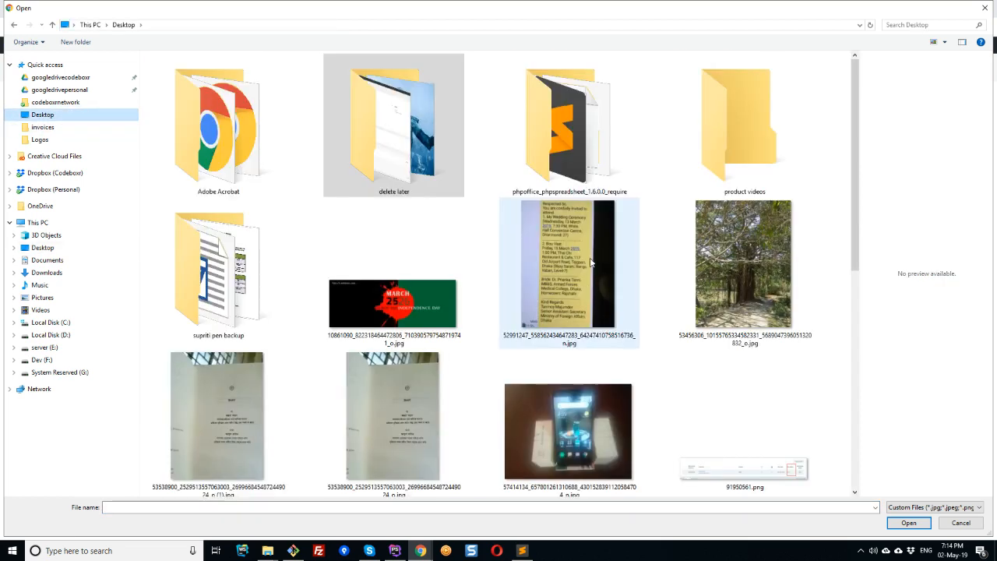
{"action": "double_click", "coordinate": [723, 263]}
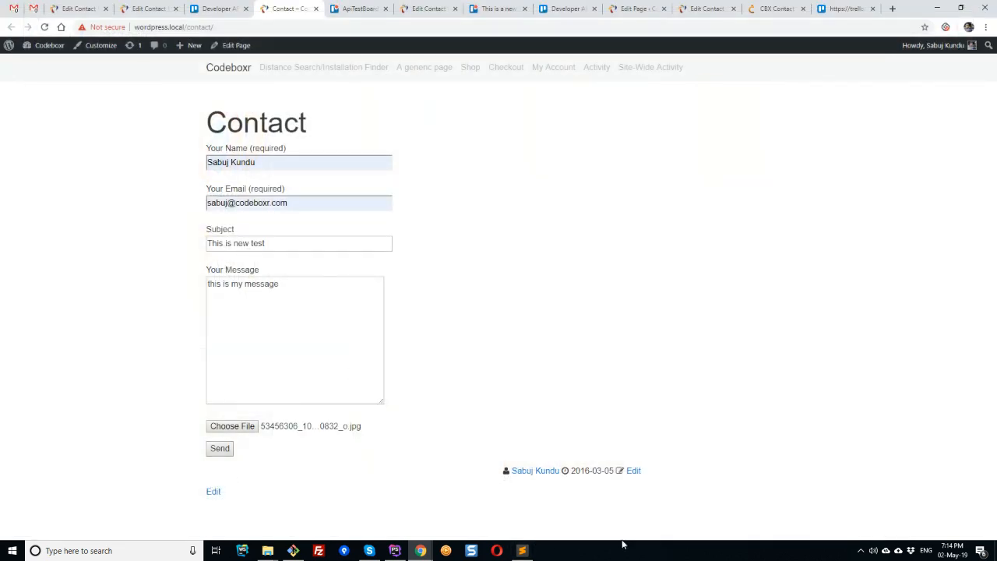
Step: Check the existing Enquiry Received cards on ApiTestBoard, then return to the contact page and submit the form
{"action": "left_click", "coordinate": [860, 551]}
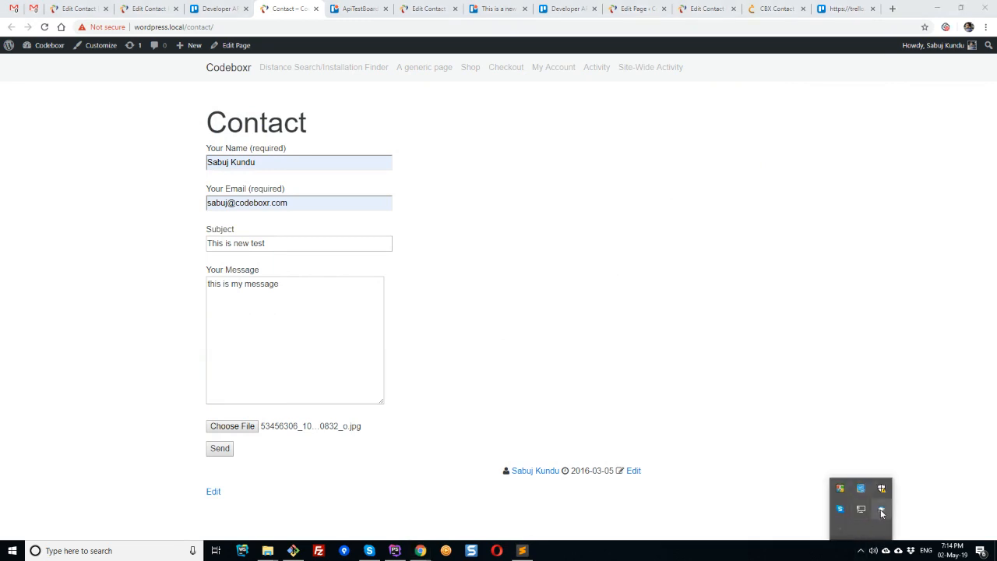
{"action": "left_click", "coordinate": [355, 11]}
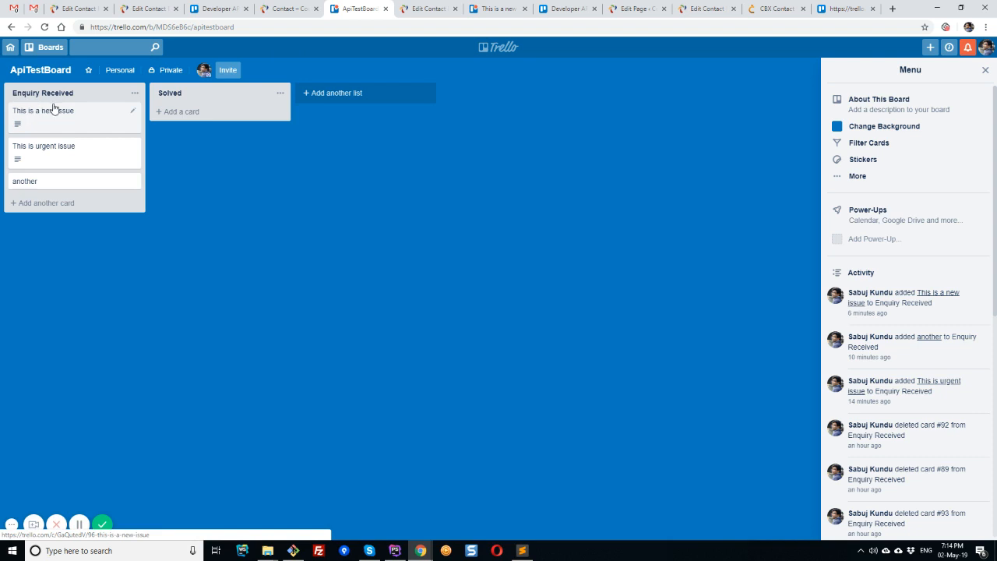
{"action": "left_click", "coordinate": [216, 7]}
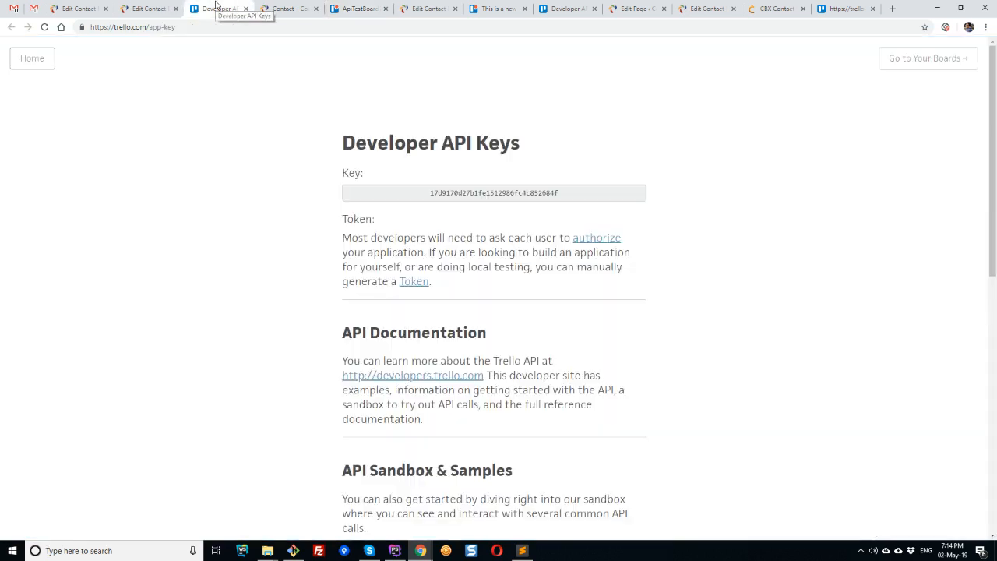
{"action": "left_click", "coordinate": [289, 8]}
{"action": "left_click", "coordinate": [219, 449]}
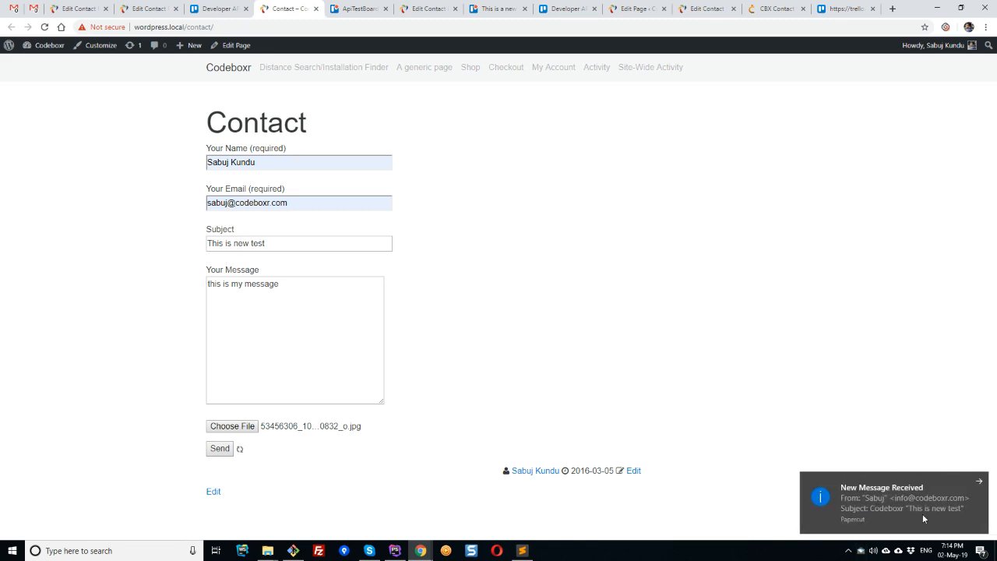
Step: Switch to Papercut and open the received "This is new test" message
{"action": "double_click", "coordinate": [859, 551]}
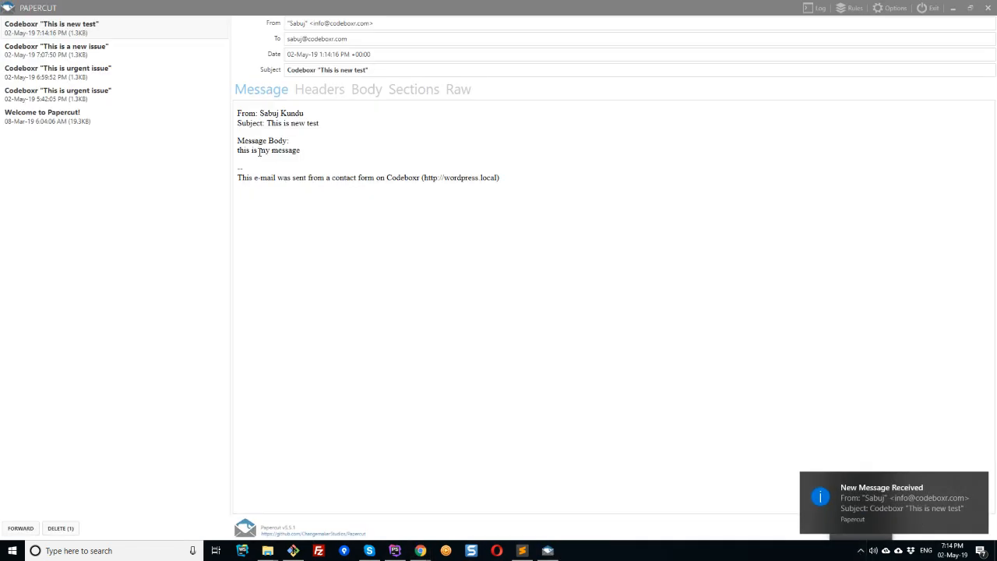
{"action": "left_click", "coordinate": [83, 34]}
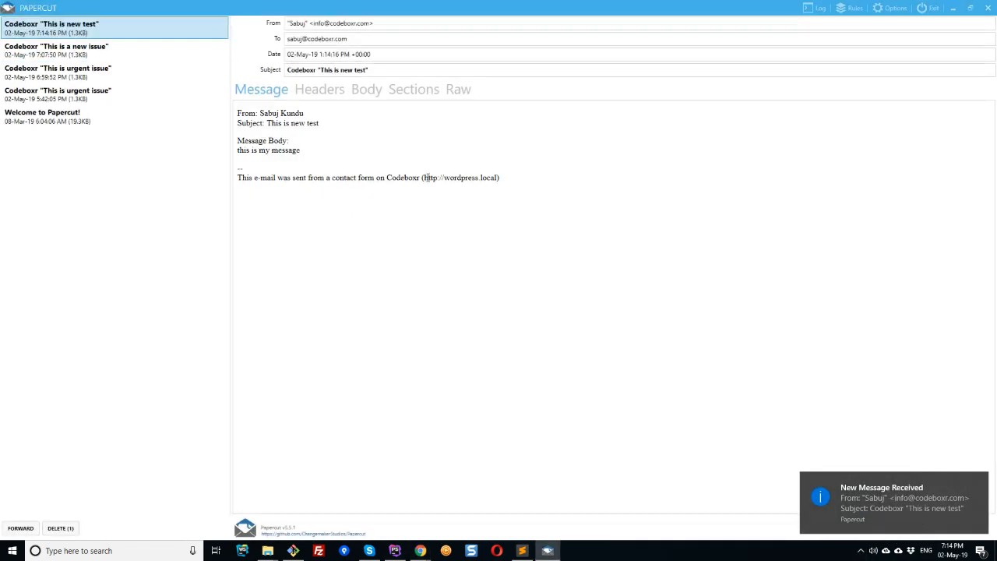
Step: Return to the browser, open the "This is new test" card on ApiTestBoard and view its attached tree photo at full size
{"action": "left_click", "coordinate": [953, 8]}
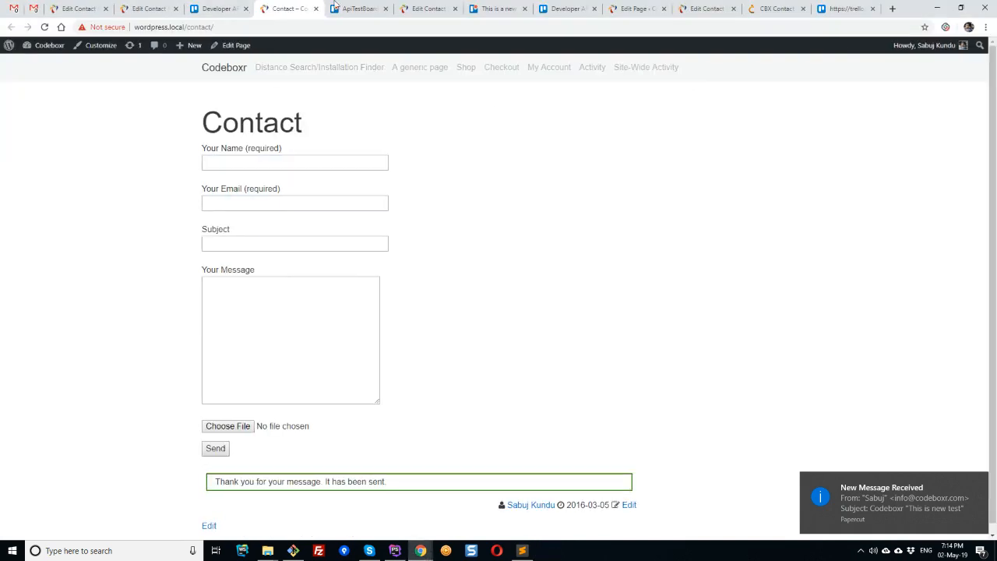
{"action": "left_click", "coordinate": [335, 8]}
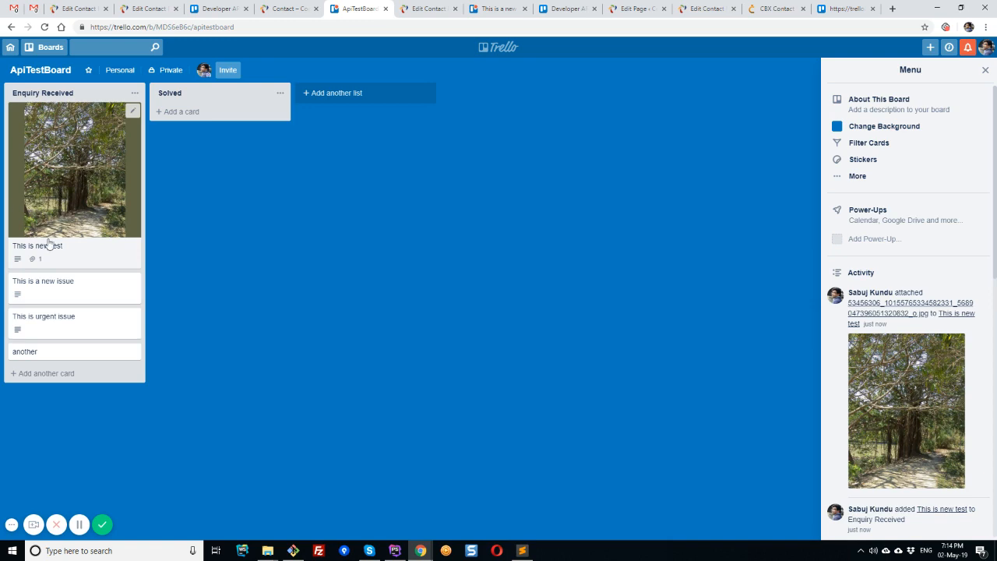
{"action": "left_click", "coordinate": [288, 9]}
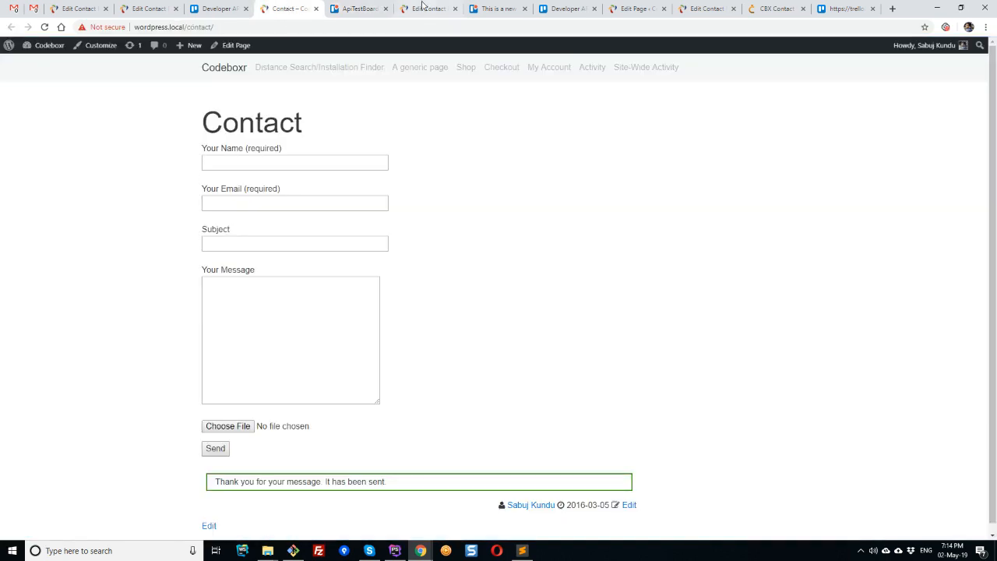
{"action": "left_click", "coordinate": [363, 8]}
{"action": "left_click", "coordinate": [92, 163]}
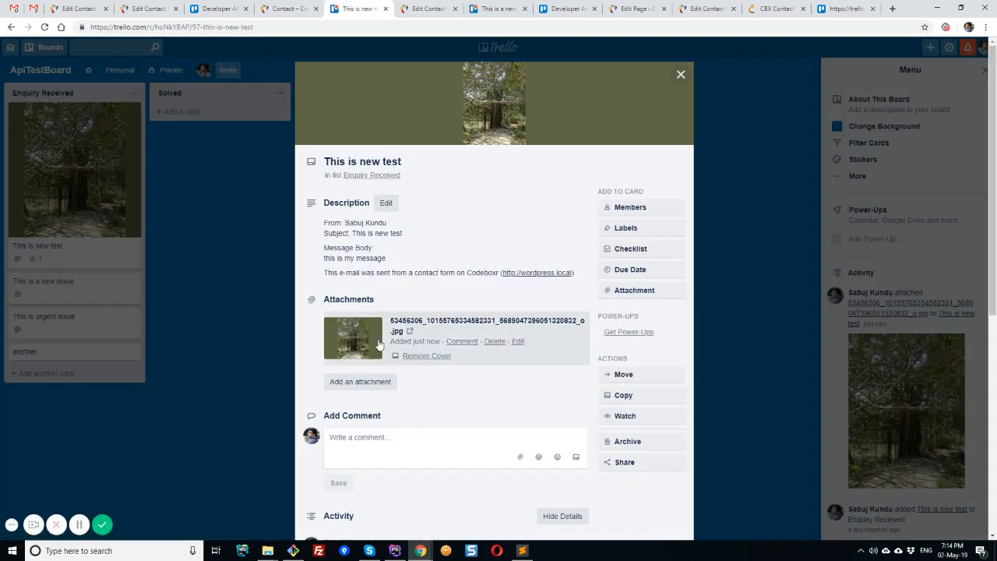
{"action": "left_click", "coordinate": [371, 343]}
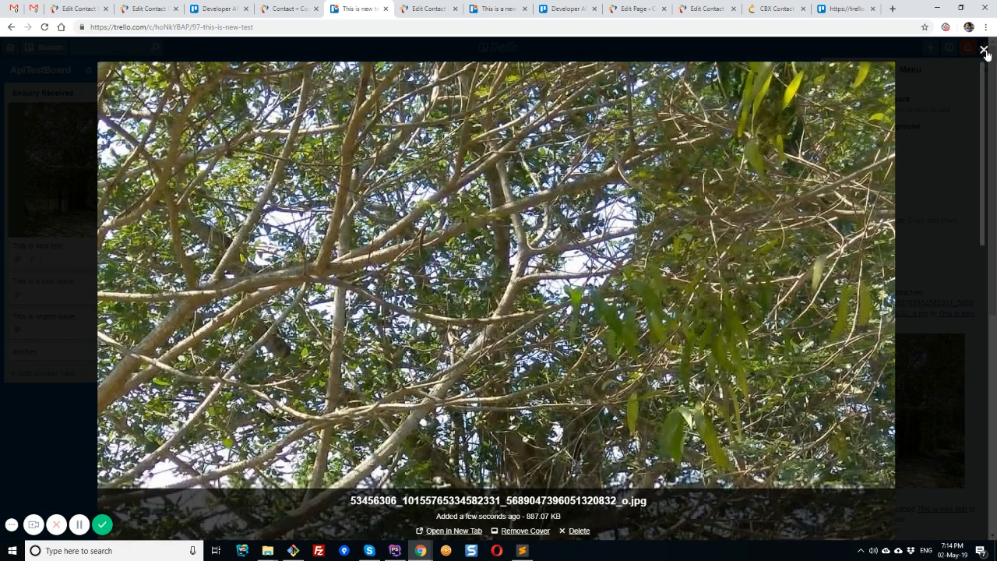
{"action": "left_click", "coordinate": [983, 50]}
Step: In the Trello Posting settings of Test Contact Form, disable Trello posting, select the board list ID and review the remaining options
{"action": "left_click", "coordinate": [288, 8]}
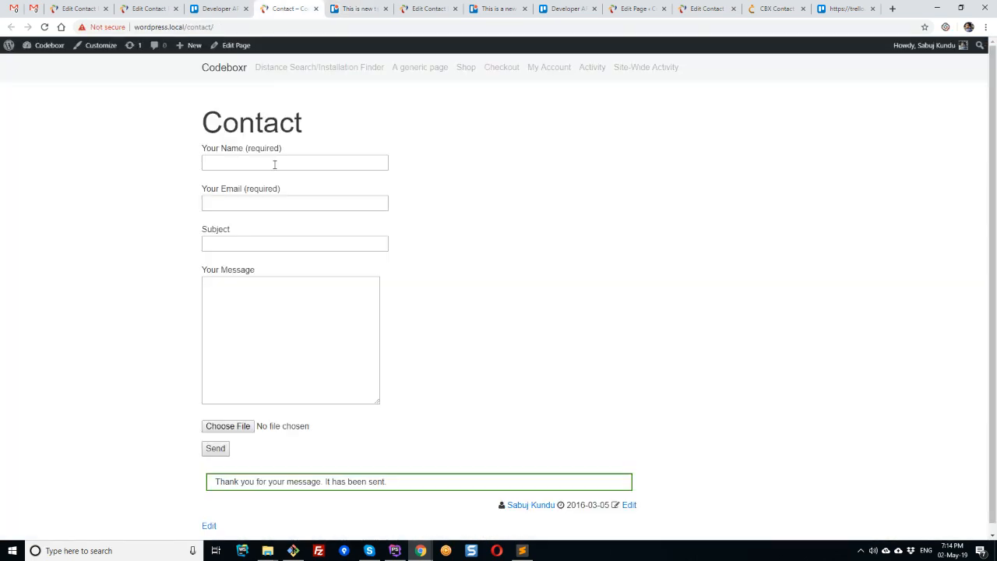
{"action": "left_click", "coordinate": [148, 9]}
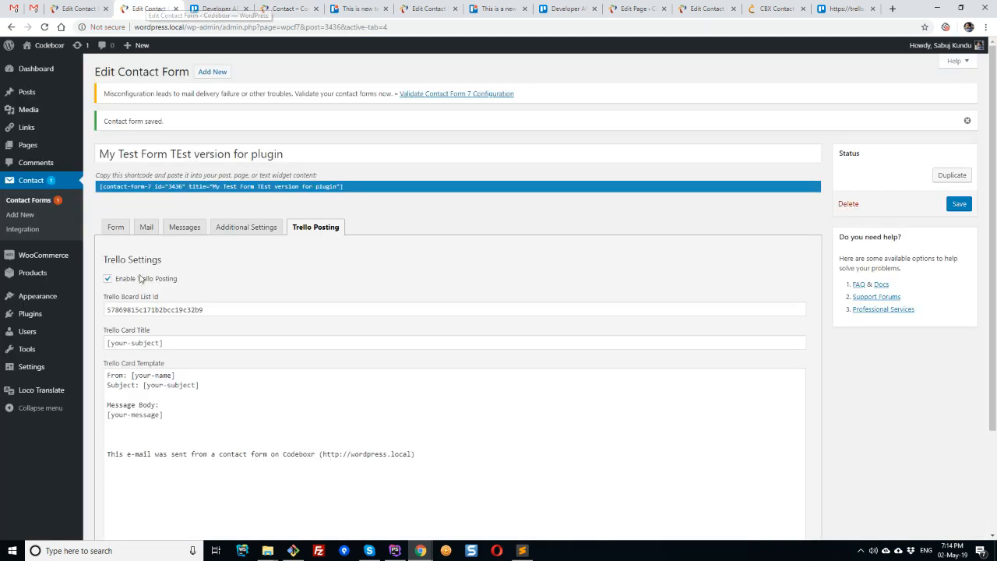
{"action": "left_click", "coordinate": [31, 202]}
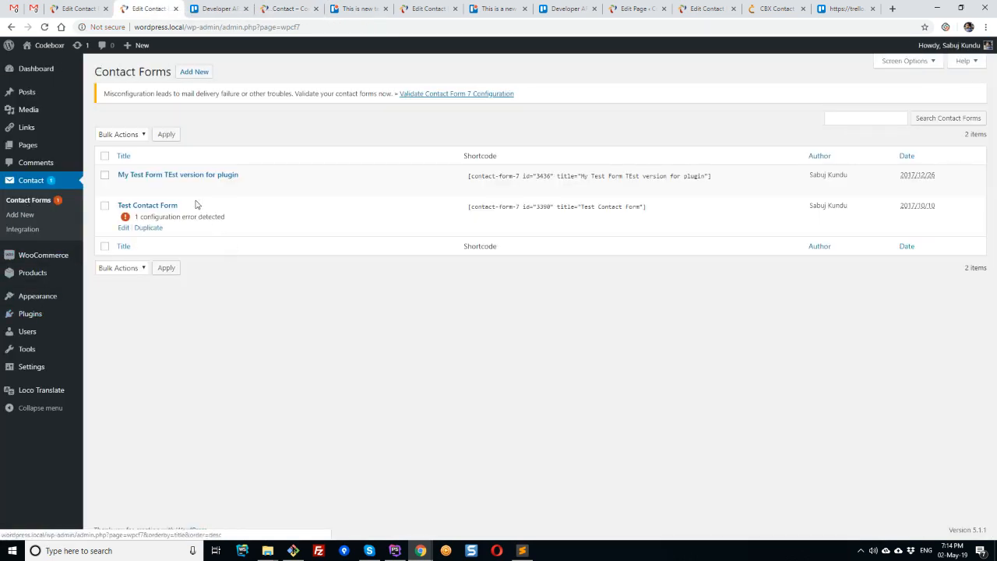
{"action": "left_click", "coordinate": [150, 207]}
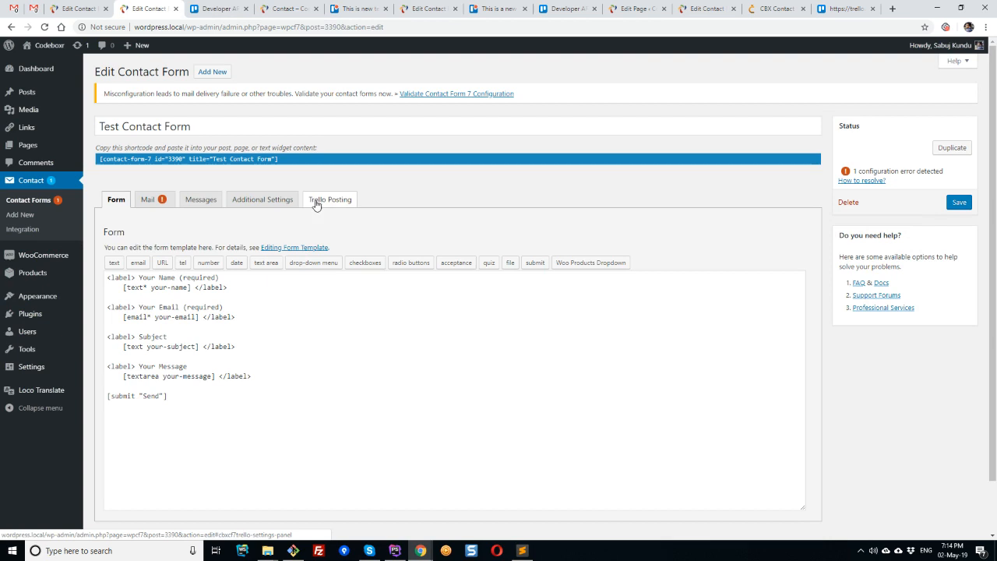
{"action": "left_click", "coordinate": [317, 200]}
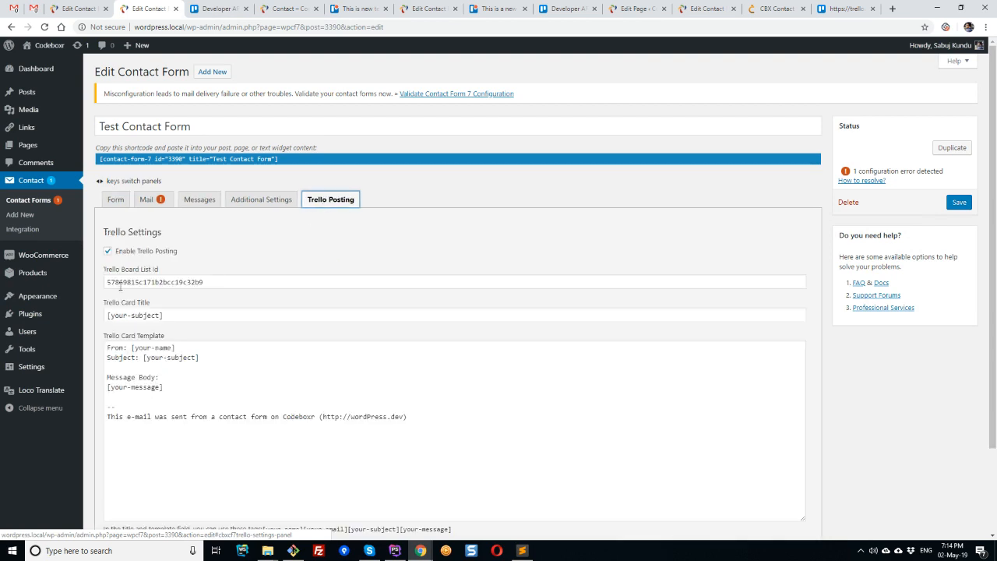
{"action": "left_click", "coordinate": [109, 252]}
{"action": "double_click", "coordinate": [211, 281]}
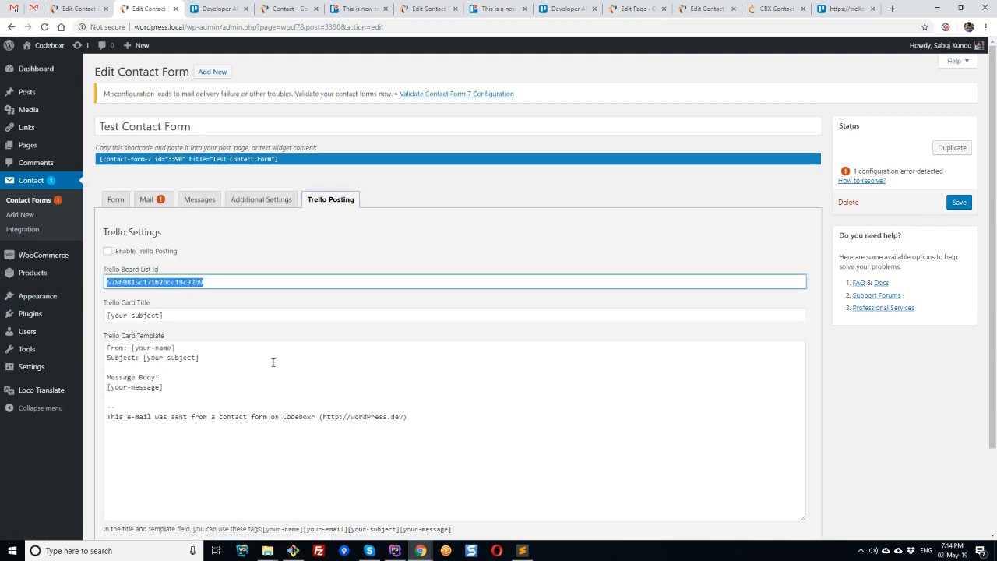
{"action": "scroll", "coordinate": [231, 263], "scroll_direction": "down", "scroll_amount": 2}
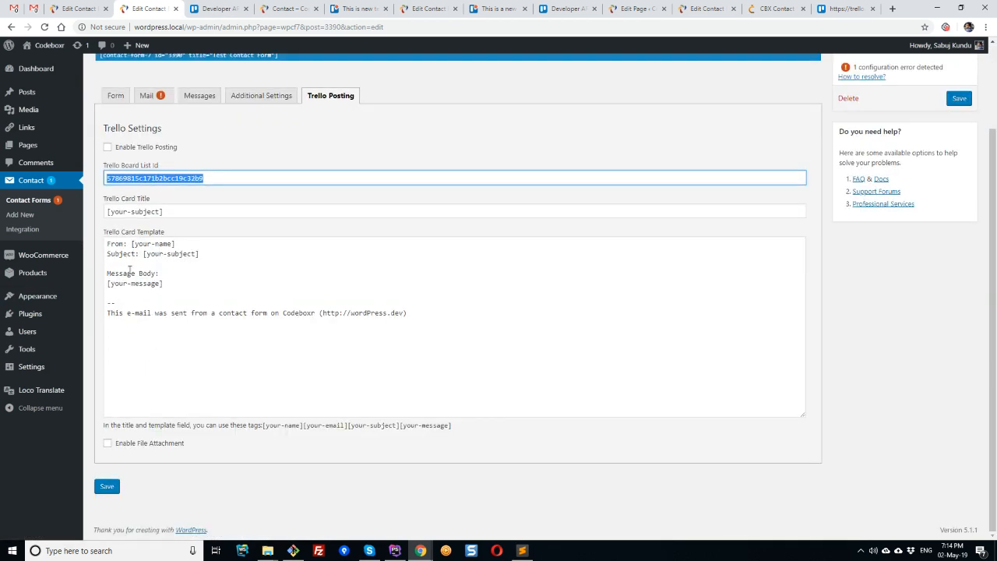
{"action": "scroll", "coordinate": [117, 233], "scroll_direction": "up", "scroll_amount": 2}
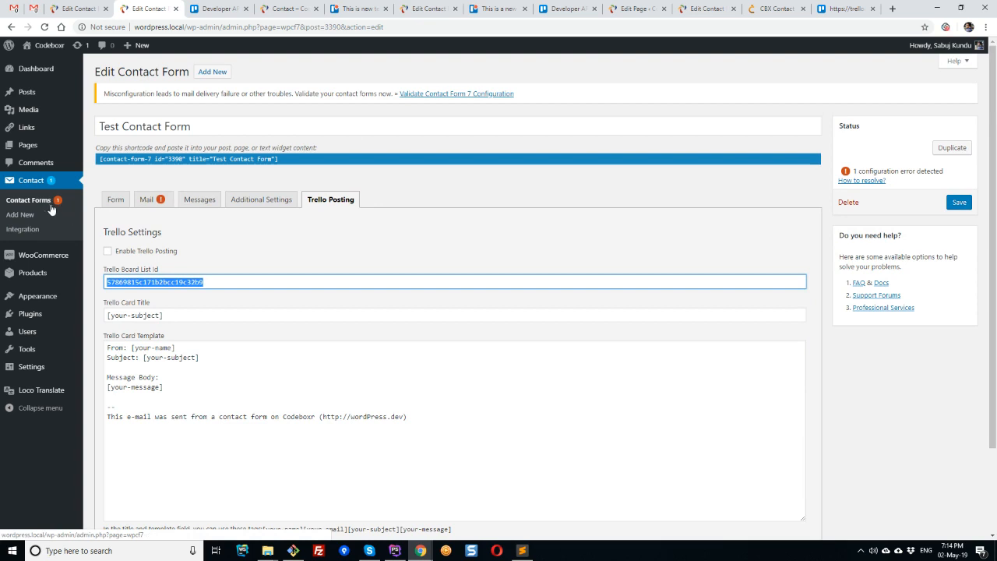
Step: Revisit the Trello Developer API Keys page and the plugin's product page, and close the "This is new test" card on ApiTestBoard
{"action": "left_click", "coordinate": [217, 9]}
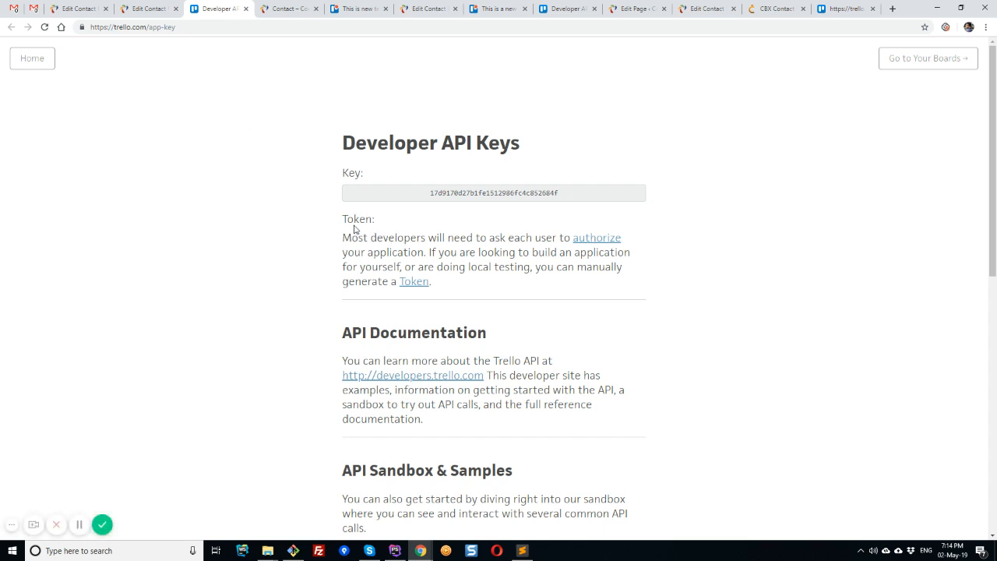
{"action": "left_click", "coordinate": [774, 9]}
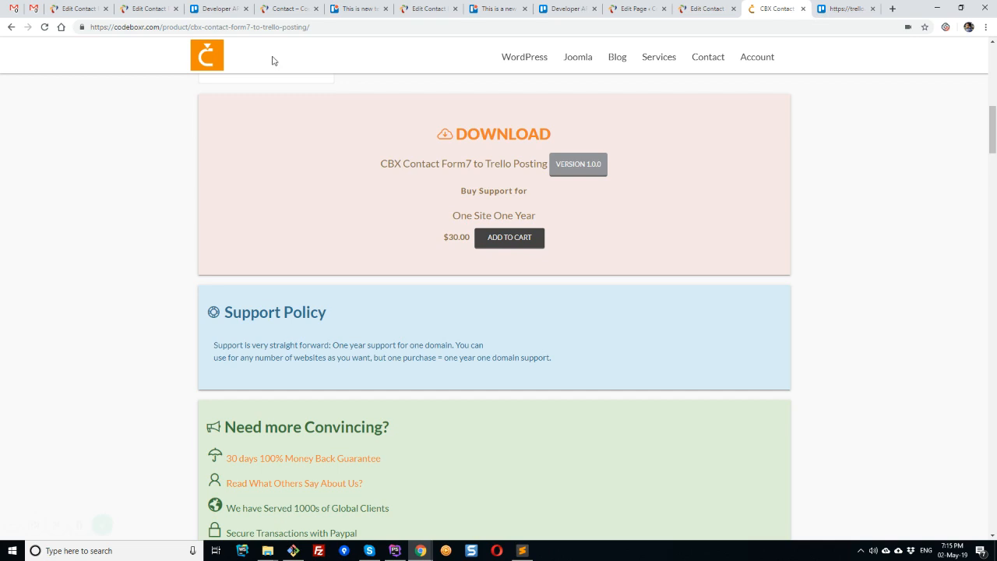
{"action": "left_click", "coordinate": [219, 9]}
{"action": "left_click", "coordinate": [358, 9]}
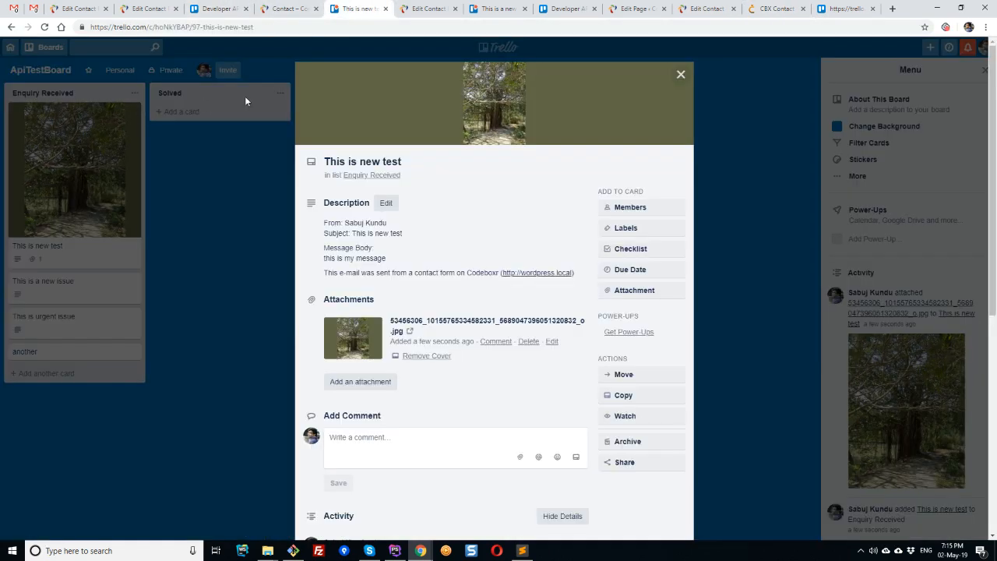
{"action": "left_click", "coordinate": [234, 232]}
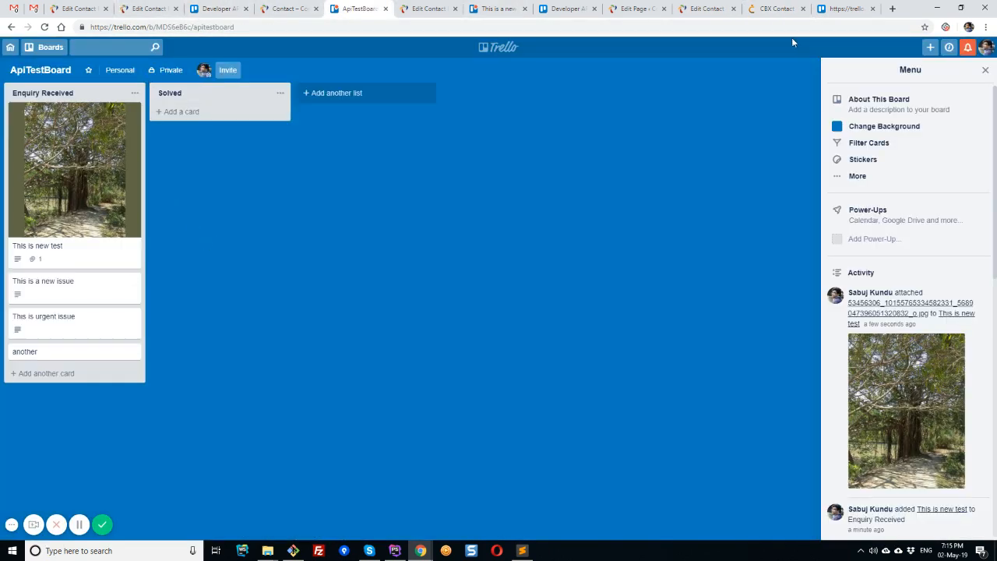
Step: Review the CBX Contact Form7 to Trello Posting product page, from the description and screenshots through the setup documentation to the related add-ons
{"action": "left_click", "coordinate": [776, 8]}
{"action": "scroll", "coordinate": [338, 245], "scroll_direction": "up", "scroll_amount": 6}
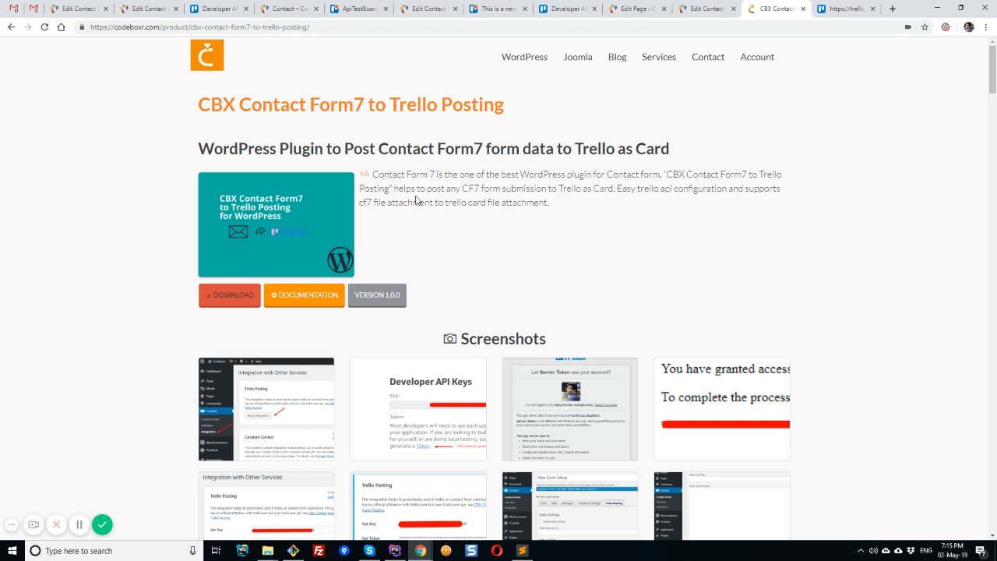
{"action": "scroll", "coordinate": [459, 201], "scroll_direction": "down", "scroll_amount": 1}
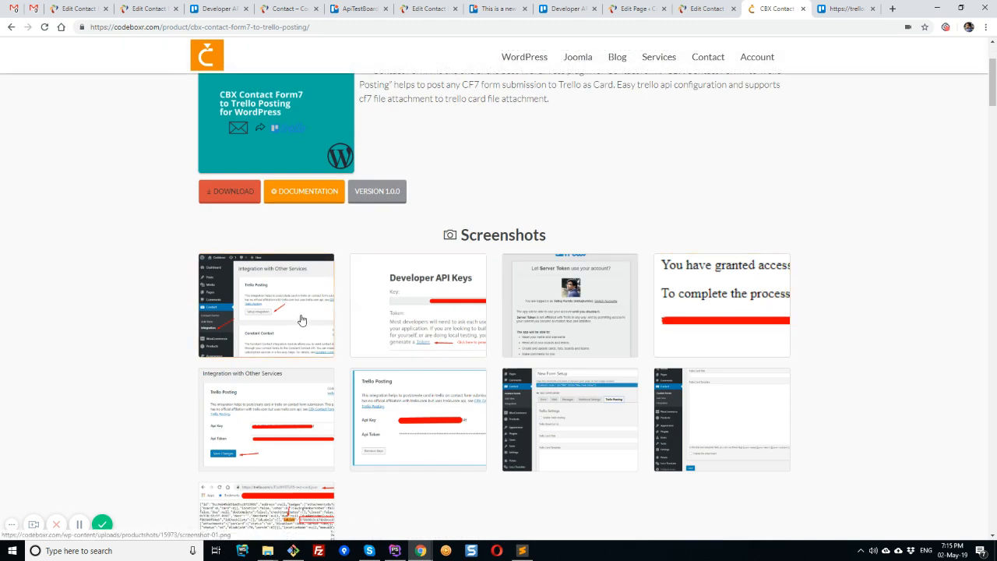
{"action": "scroll", "coordinate": [564, 315], "scroll_direction": "down", "scroll_amount": 2}
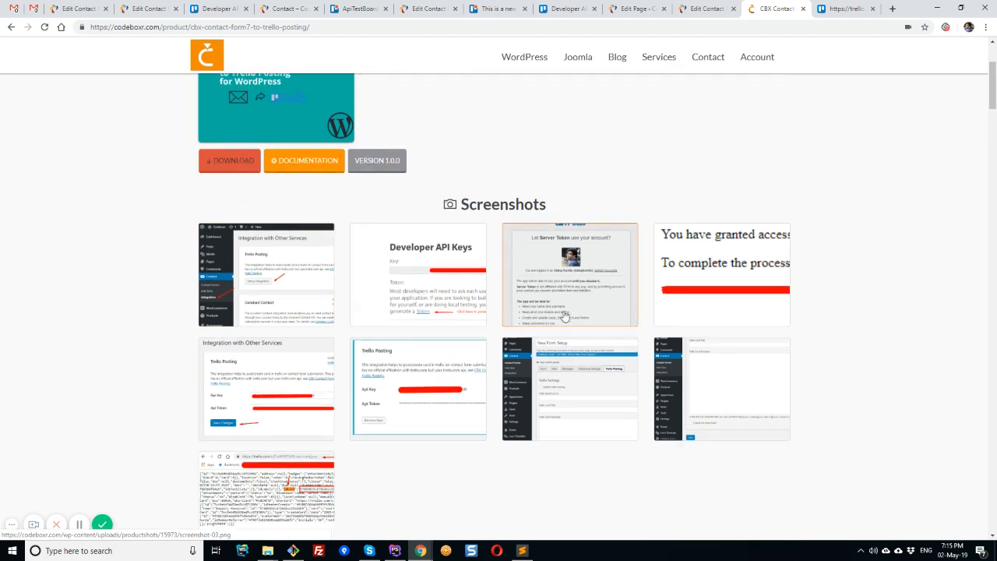
{"action": "scroll", "coordinate": [436, 349], "scroll_direction": "up", "scroll_amount": 2}
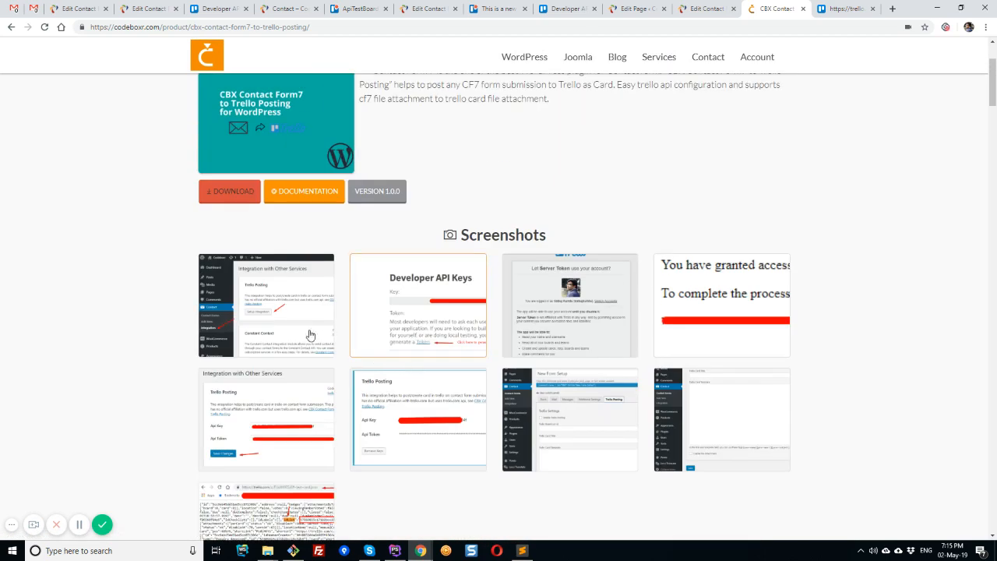
{"action": "scroll", "coordinate": [272, 413], "scroll_direction": "down", "scroll_amount": 8}
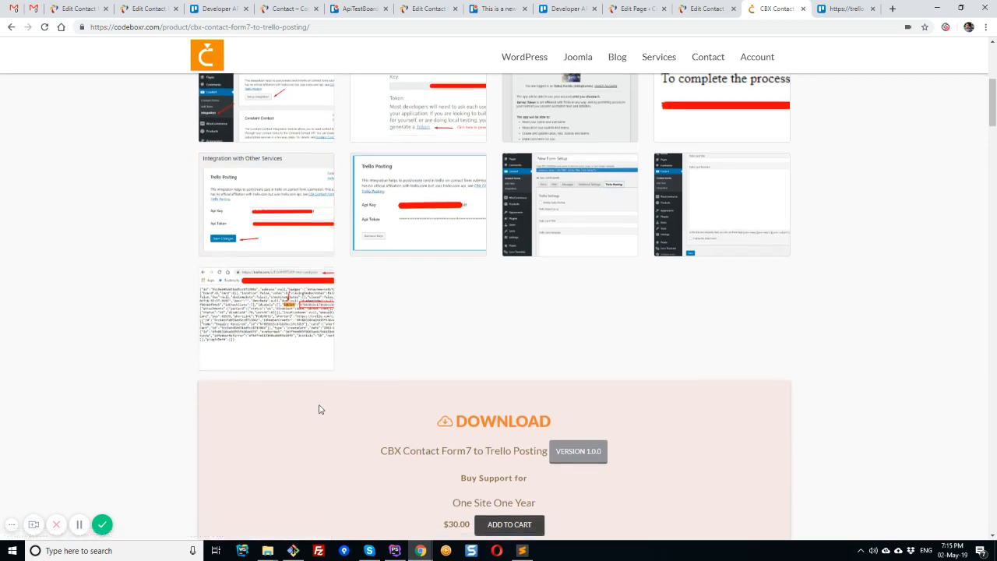
{"action": "scroll", "coordinate": [319, 413], "scroll_direction": "down", "scroll_amount": 7}
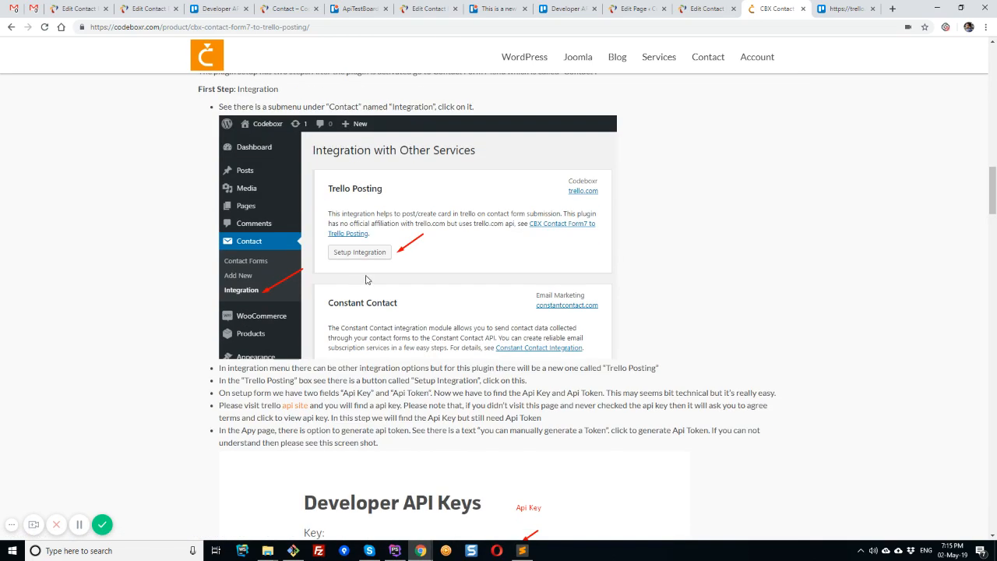
{"action": "scroll", "coordinate": [468, 313], "scroll_direction": "down", "scroll_amount": 12}
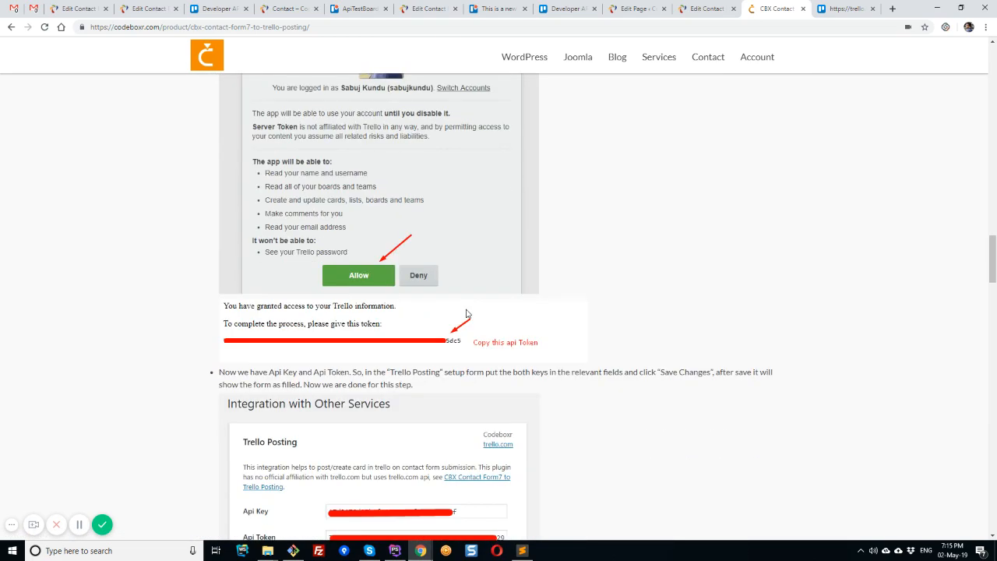
{"action": "scroll", "coordinate": [468, 313], "scroll_direction": "down", "scroll_amount": 4}
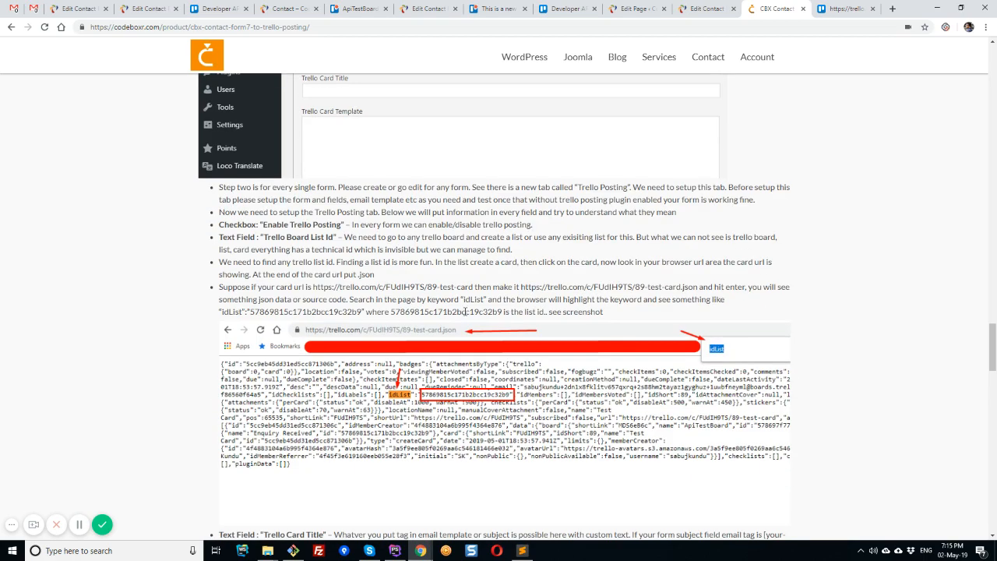
{"action": "scroll", "coordinate": [465, 312], "scroll_direction": "down", "scroll_amount": 5}
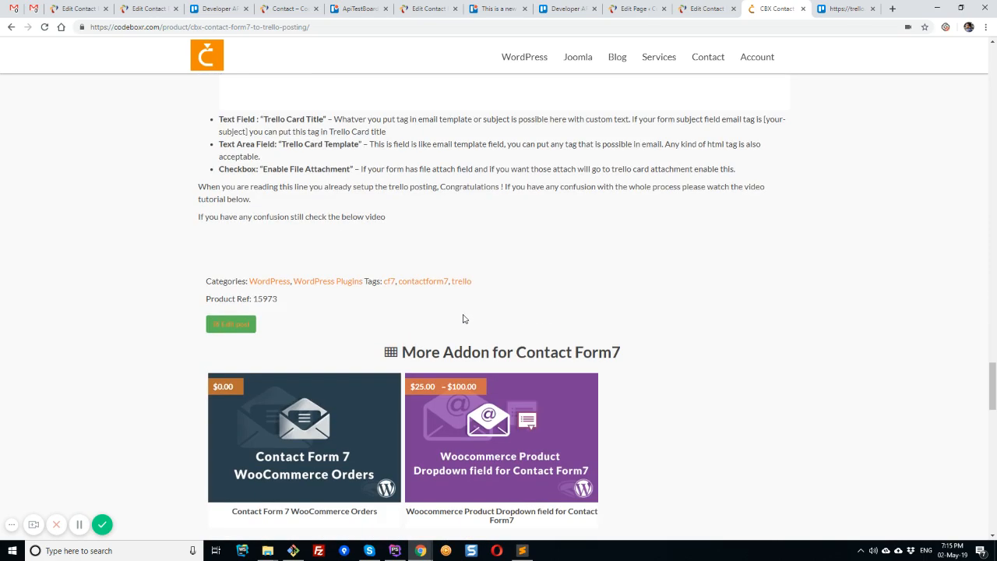
{"action": "scroll", "coordinate": [462, 319], "scroll_direction": "down", "scroll_amount": 1}
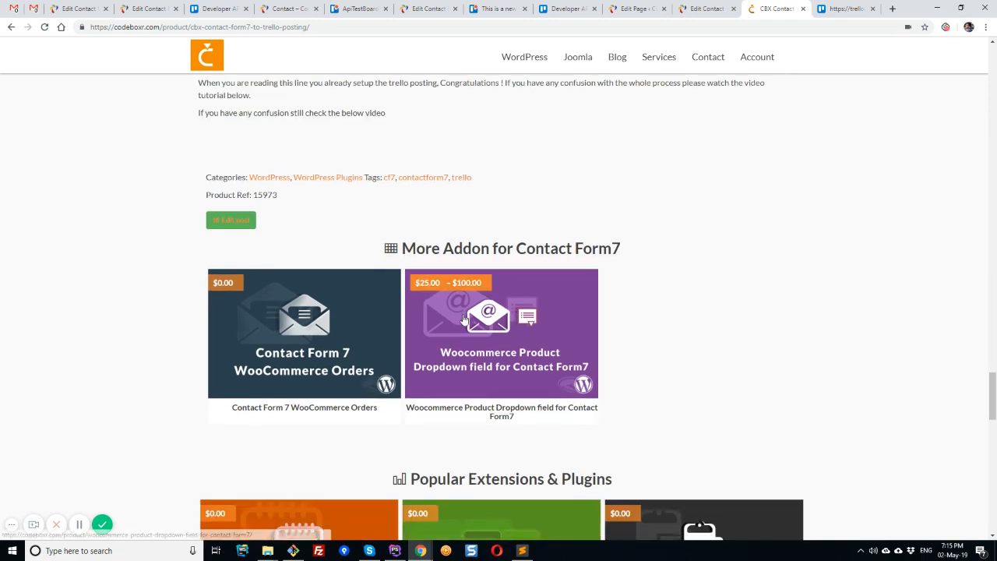
Step: Look over the product page once more, covering the plugin overview, the Contact Form7 add-ons and the integration instructions
{"action": "scroll", "coordinate": [729, 289], "scroll_direction": "up", "scroll_amount": 20}
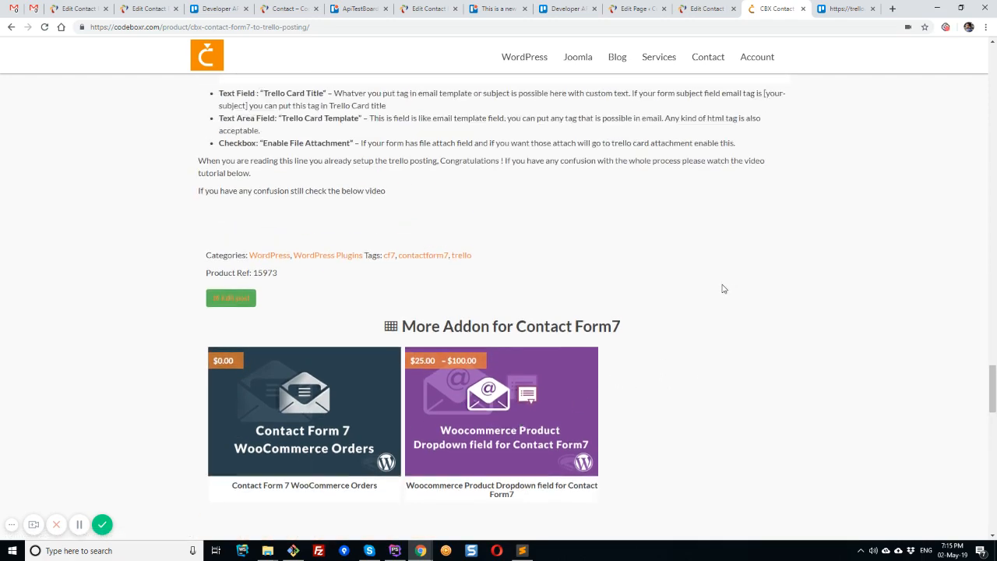
{"action": "scroll", "coordinate": [721, 288], "scroll_direction": "up", "scroll_amount": 15}
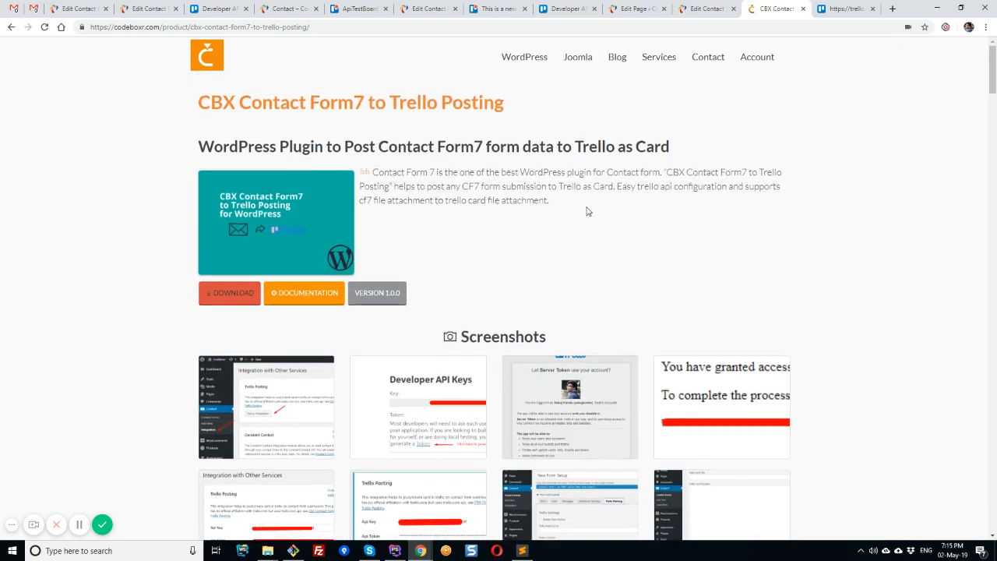
{"action": "scroll", "coordinate": [587, 212], "scroll_direction": "down", "scroll_amount": 15}
{"action": "scroll", "coordinate": [588, 211], "scroll_direction": "down", "scroll_amount": 15}
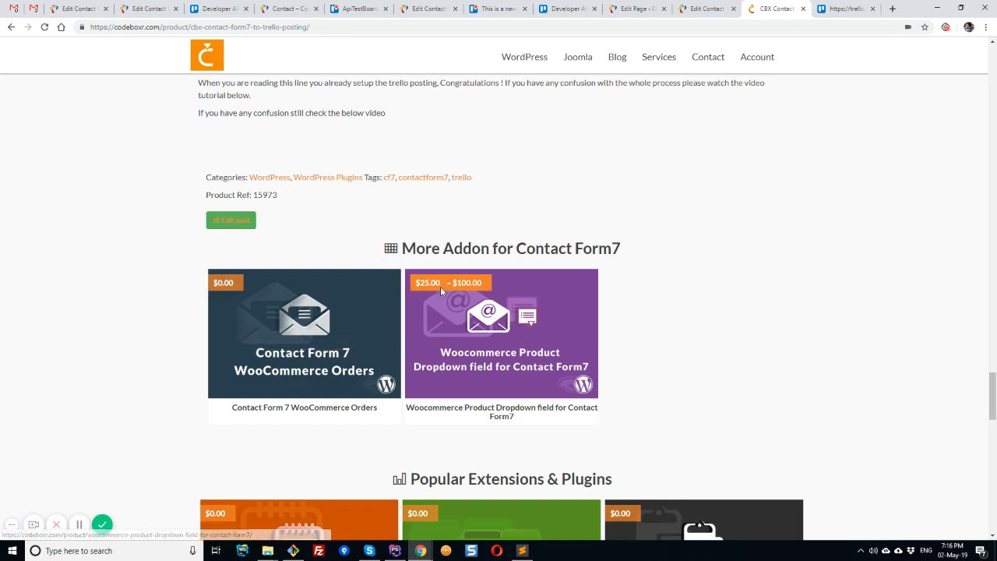
{"action": "scroll", "coordinate": [640, 315], "scroll_direction": "up", "scroll_amount": 15}
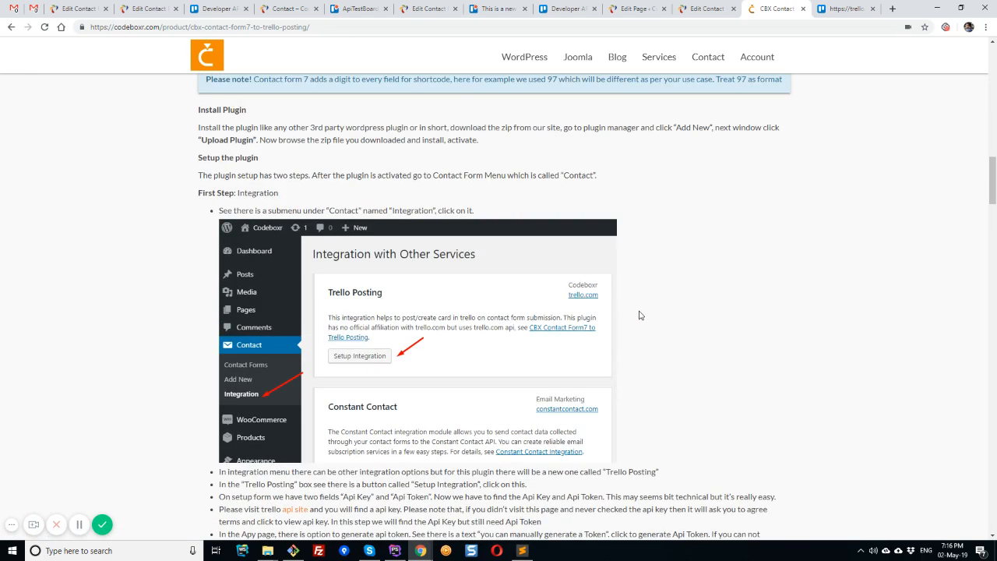
{"action": "scroll", "coordinate": [637, 313], "scroll_direction": "up", "scroll_amount": 12}
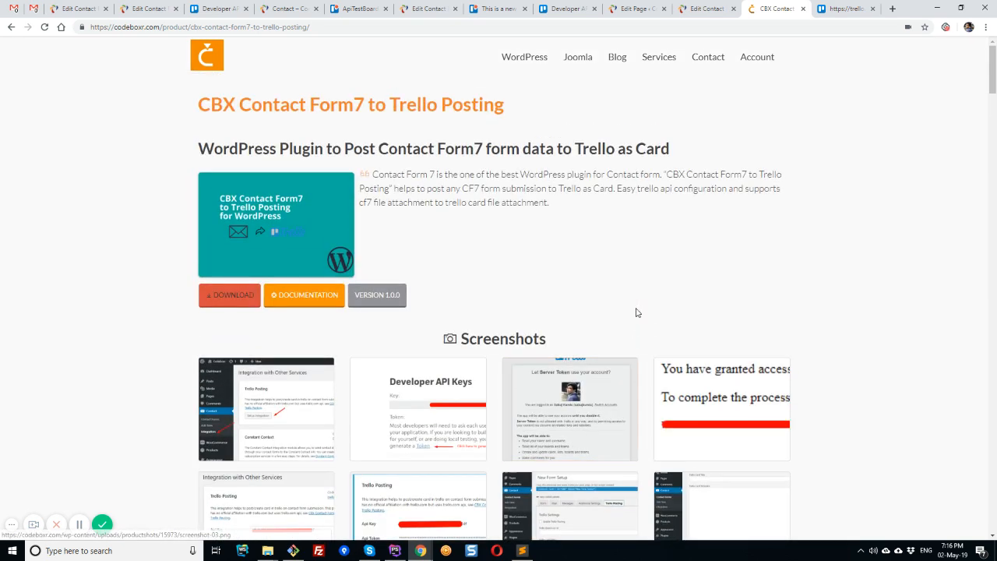